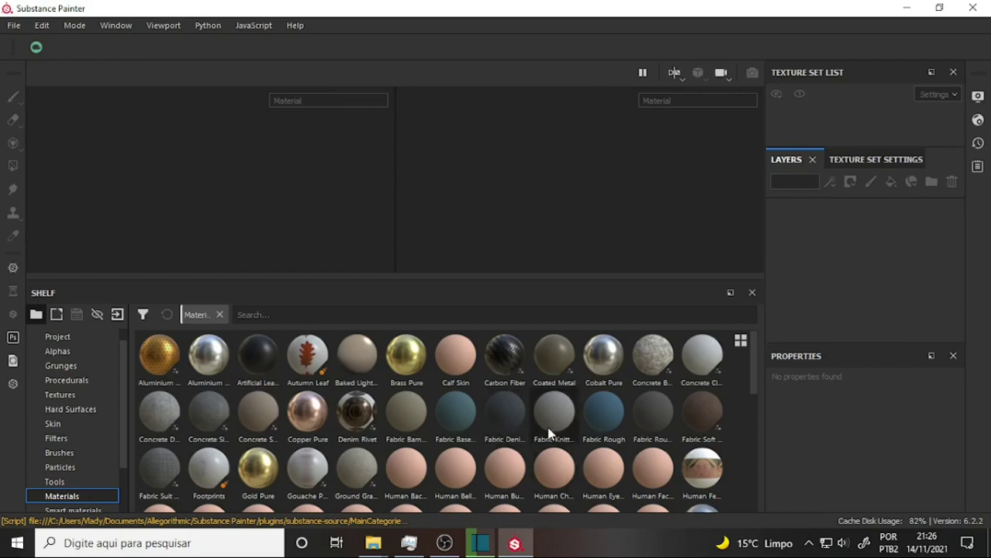
Step: Start a new project with 2048 document resolution and OpenGL normal map format
{"action": "left_click", "coordinate": [14, 26]}
{"action": "left_click", "coordinate": [23, 42]}
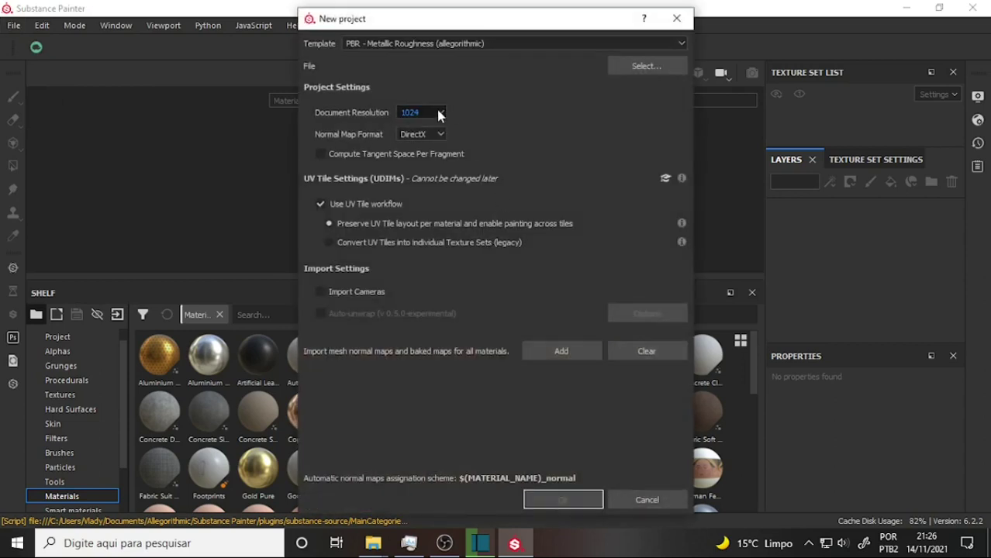
{"action": "left_click", "coordinate": [440, 114]}
{"action": "left_click", "coordinate": [421, 164]}
{"action": "left_click", "coordinate": [436, 134]}
{"action": "left_click", "coordinate": [421, 159]}
{"action": "left_click", "coordinate": [439, 136]}
{"action": "left_click", "coordinate": [426, 155]}
Step: Select the 'Tricy Game 005 base to FBX ZBrush' mesh as the project file
{"action": "left_click", "coordinate": [647, 67]}
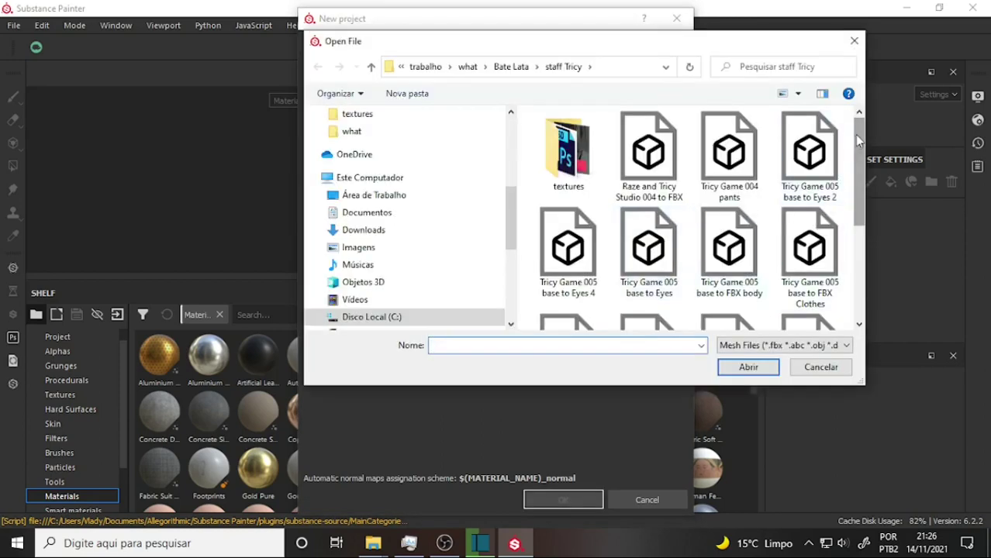
{"action": "left_click_drag", "start_coordinate": [859, 151], "coordinate": [869, 211]}
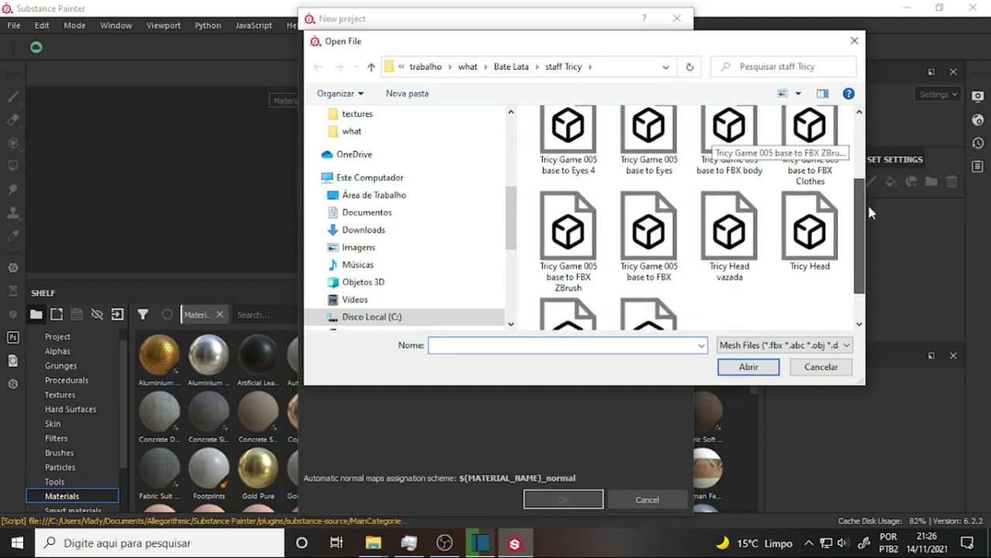
{"action": "left_click", "coordinate": [667, 264]}
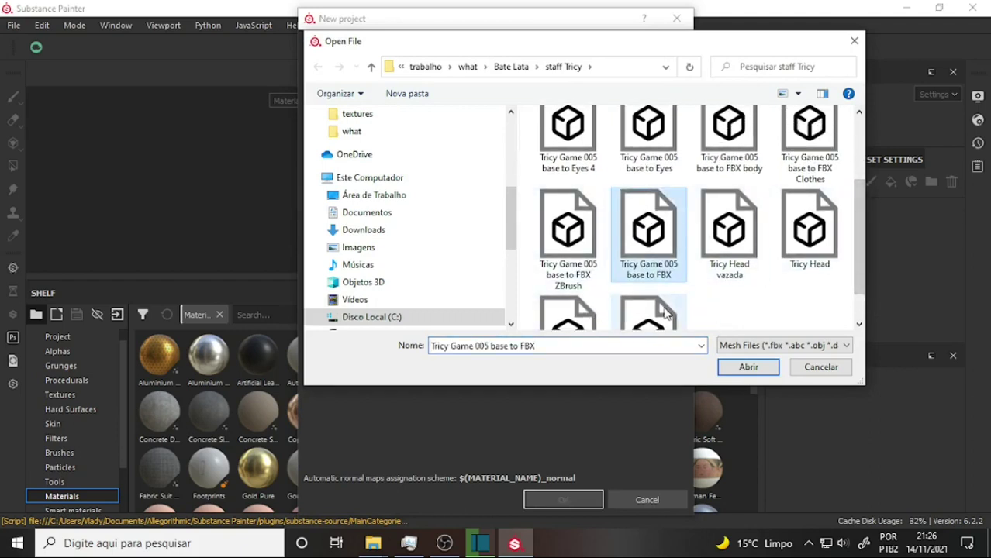
{"action": "left_click", "coordinate": [564, 221]}
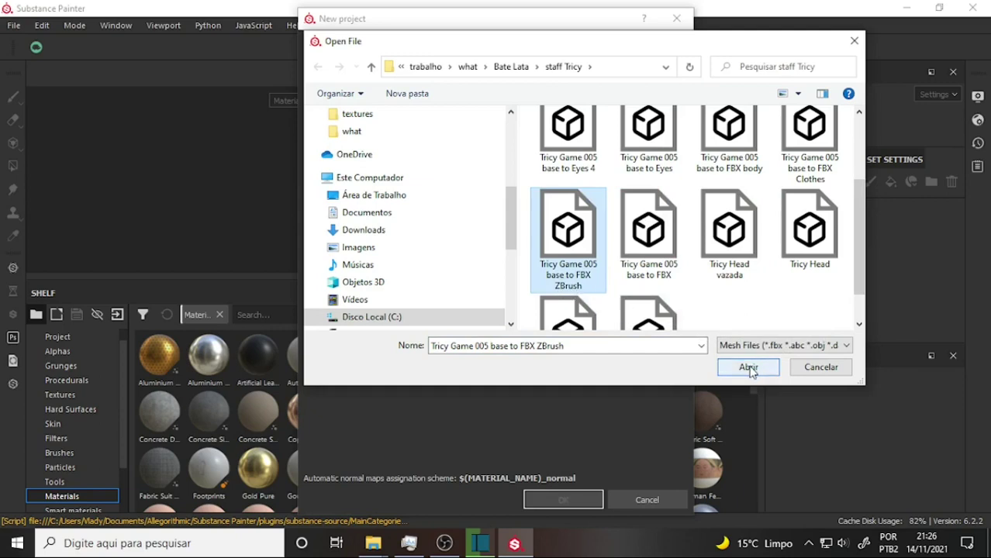
{"action": "left_click", "coordinate": [747, 371]}
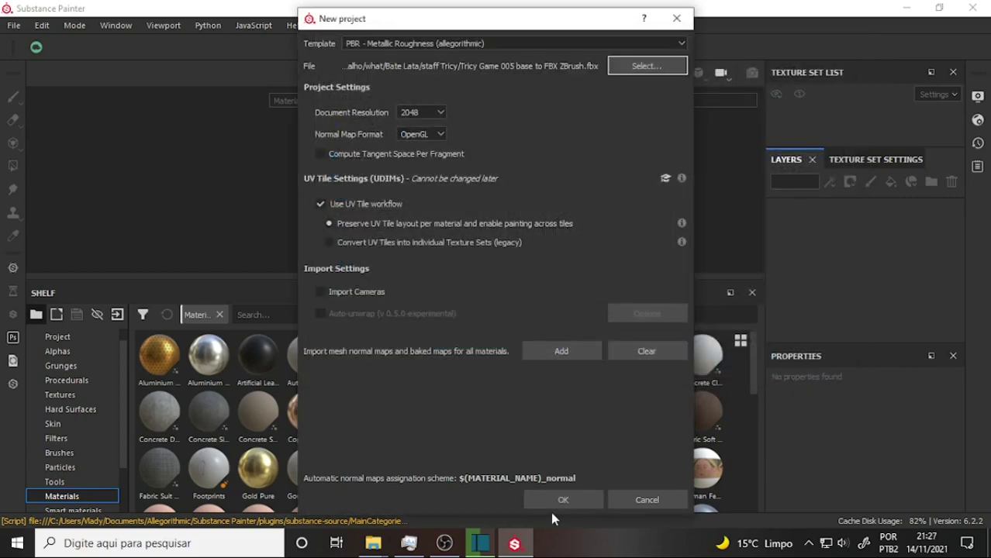
Step: Create the project, frame the head and shoulders, and show Texture Set Settings down to Mesh Maps
{"action": "left_click", "coordinate": [561, 498]}
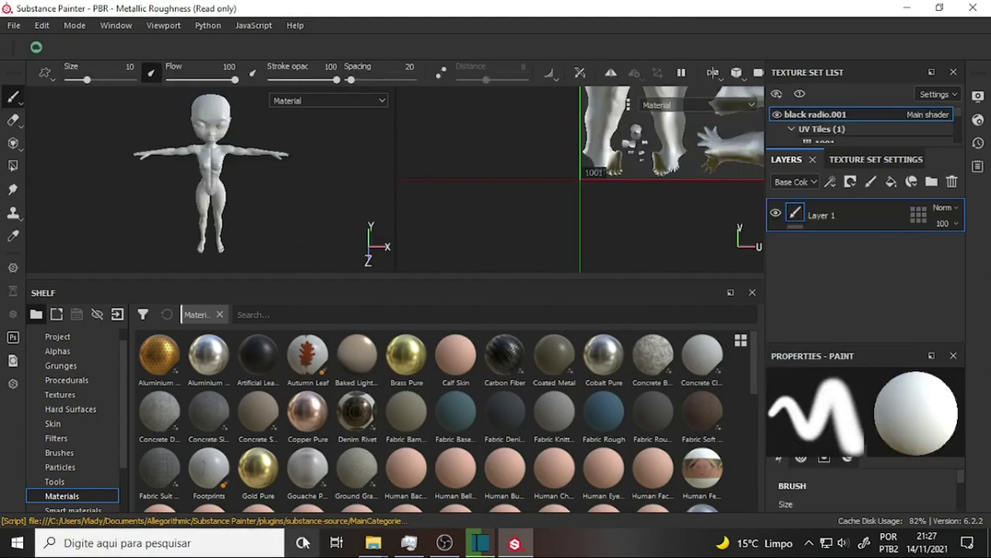
{"action": "scroll", "coordinate": [268, 163], "scroll_direction": "up", "scroll_amount": 3}
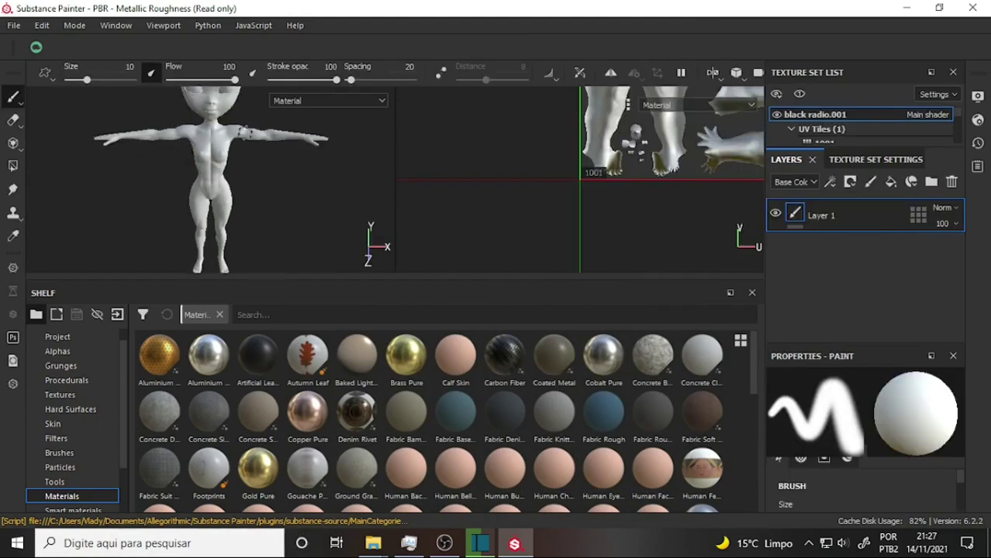
{"action": "scroll", "coordinate": [264, 173], "scroll_direction": "up", "scroll_amount": 3}
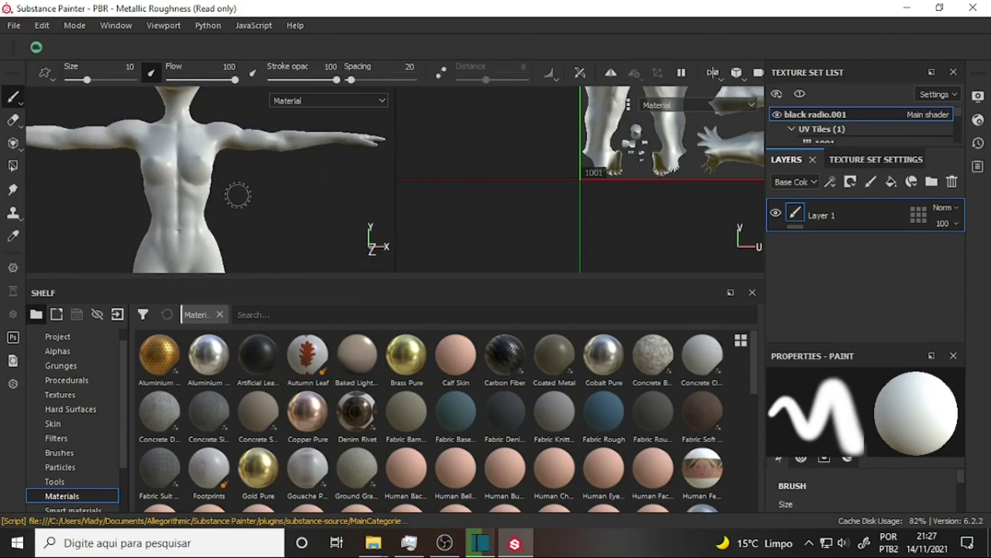
{"action": "mouse_move", "coordinate": [236, 195]}
{"action": "middle_mouse_down"}
{"action": "mouse_move", "coordinate": [270, 293]}
{"action": "mouse_move", "coordinate": [252, 299]}
{"action": "middle_mouse_up"}
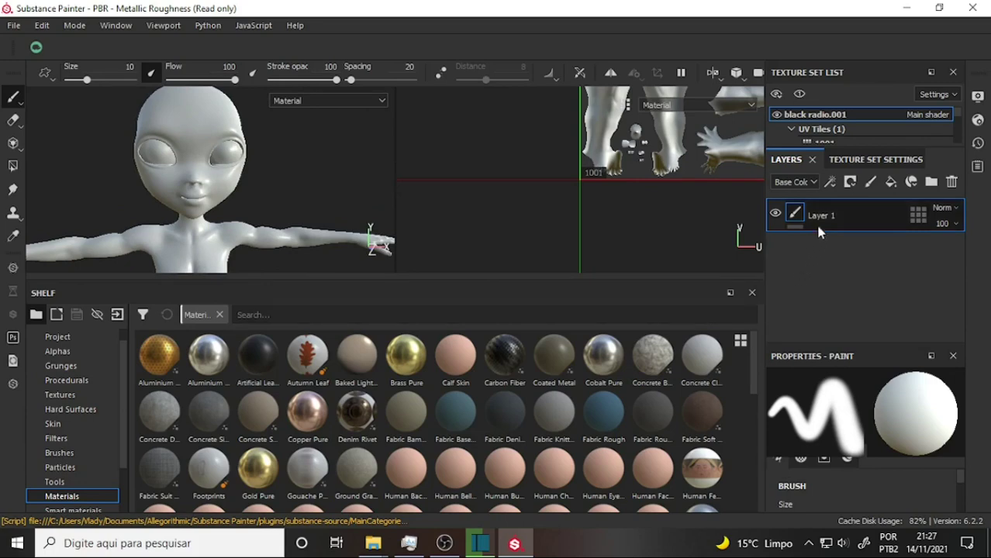
{"action": "left_click", "coordinate": [864, 159]}
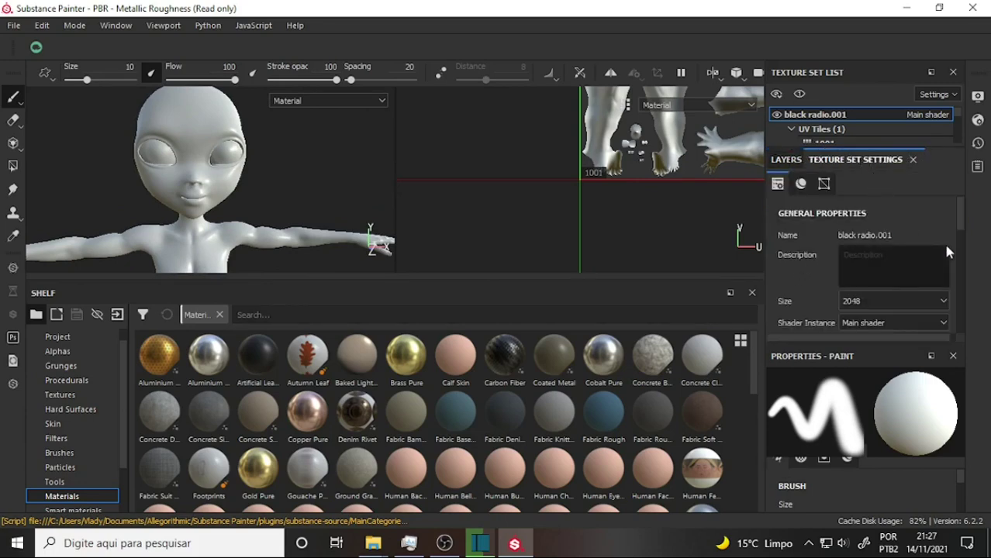
{"action": "left_click_drag", "start_coordinate": [964, 211], "coordinate": [968, 284]}
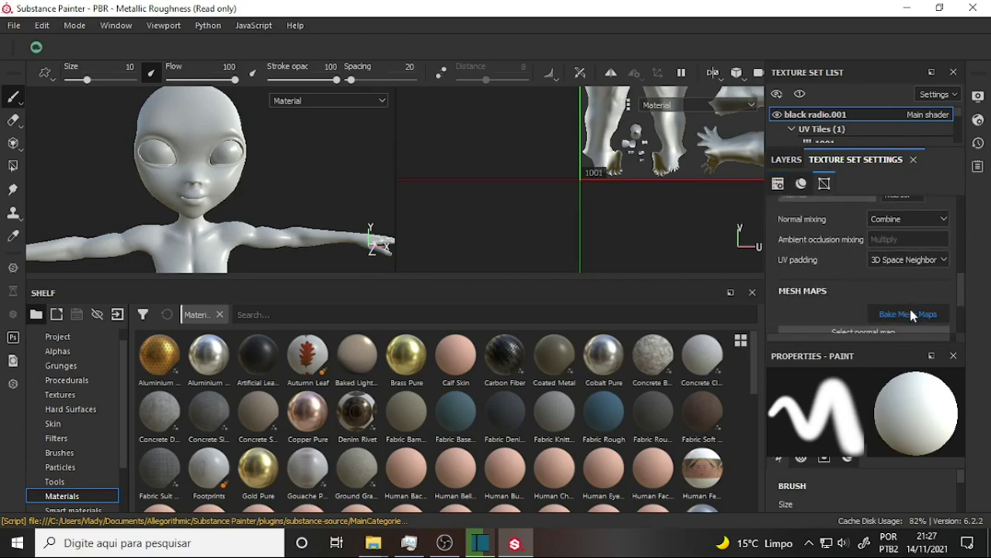
Step: Set bake output size to 2048 and use Tricy Nude as the high-definition mesh
{"action": "left_click", "coordinate": [901, 312]}
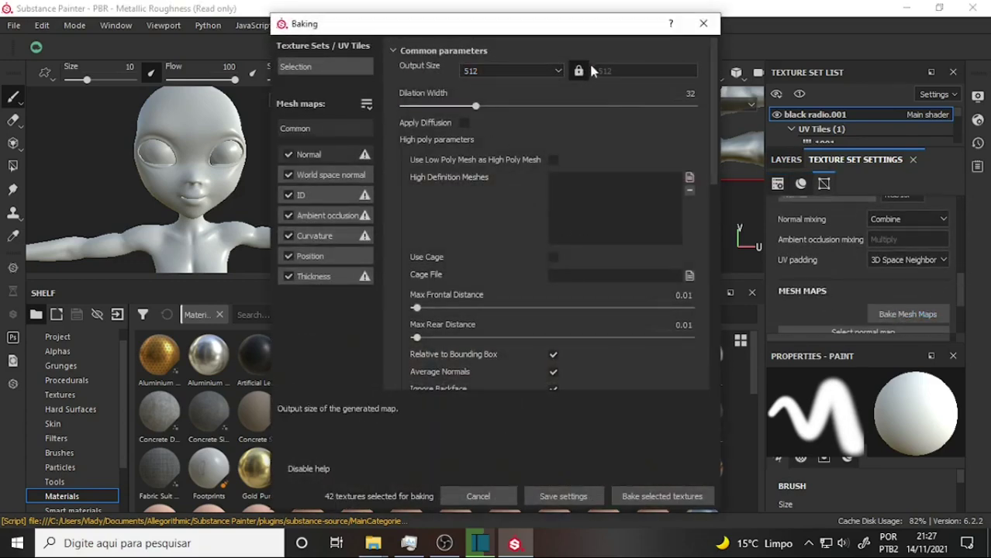
{"action": "left_click", "coordinate": [558, 70]}
{"action": "left_click", "coordinate": [492, 145]}
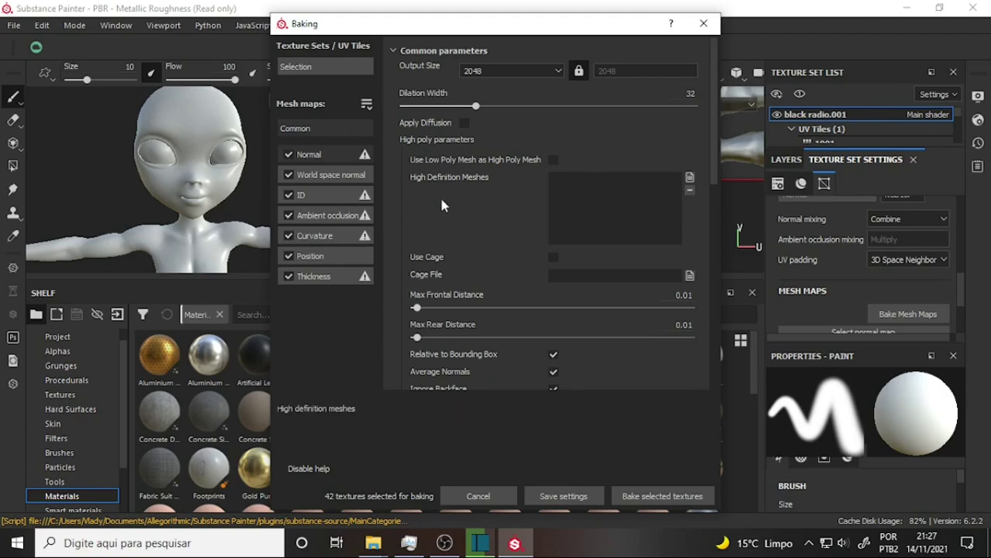
{"action": "left_click", "coordinate": [689, 177]}
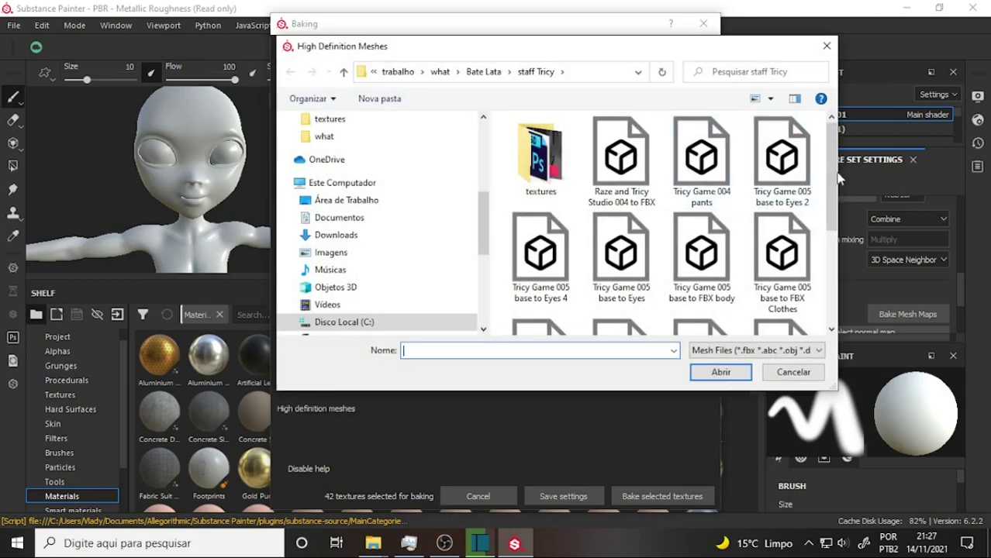
{"action": "left_click_drag", "start_coordinate": [833, 174], "coordinate": [829, 330]}
{"action": "left_click", "coordinate": [561, 301]}
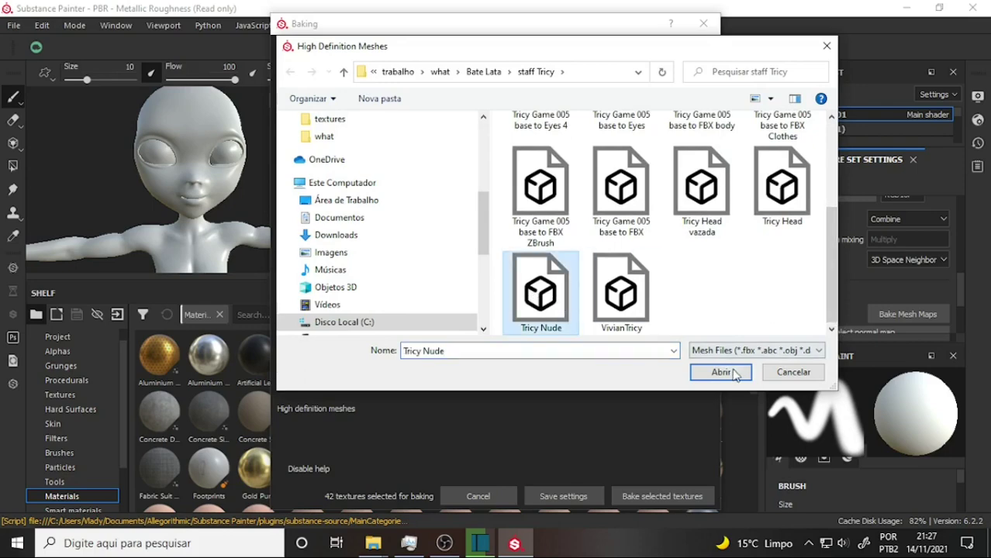
{"action": "left_click", "coordinate": [721, 373]}
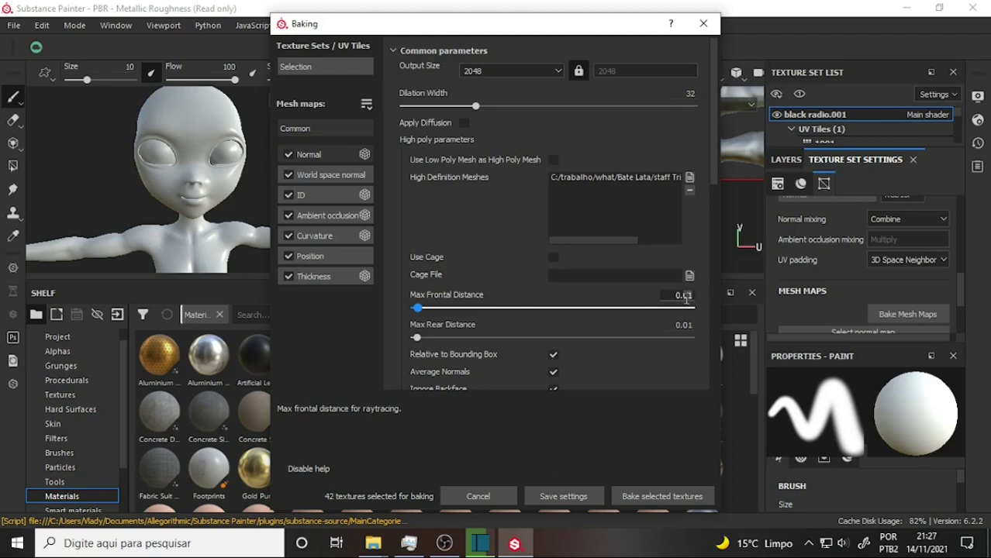
Step: Set the max frontal and max rear distances to 0.1
{"action": "type", "text": "0.1"}
{"action": "key", "text": "Return"}
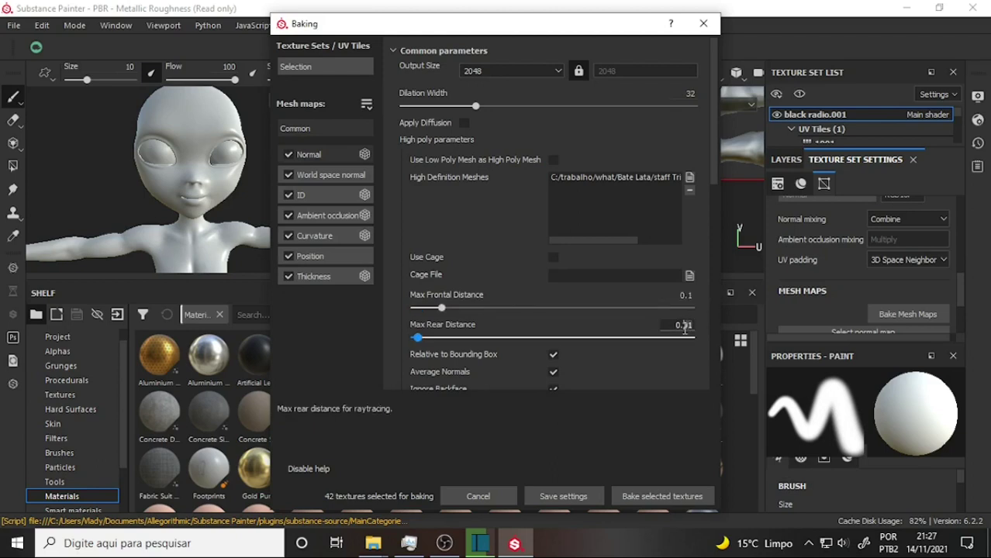
{"action": "type", "text": "0.1"}
{"action": "key", "text": "Return"}
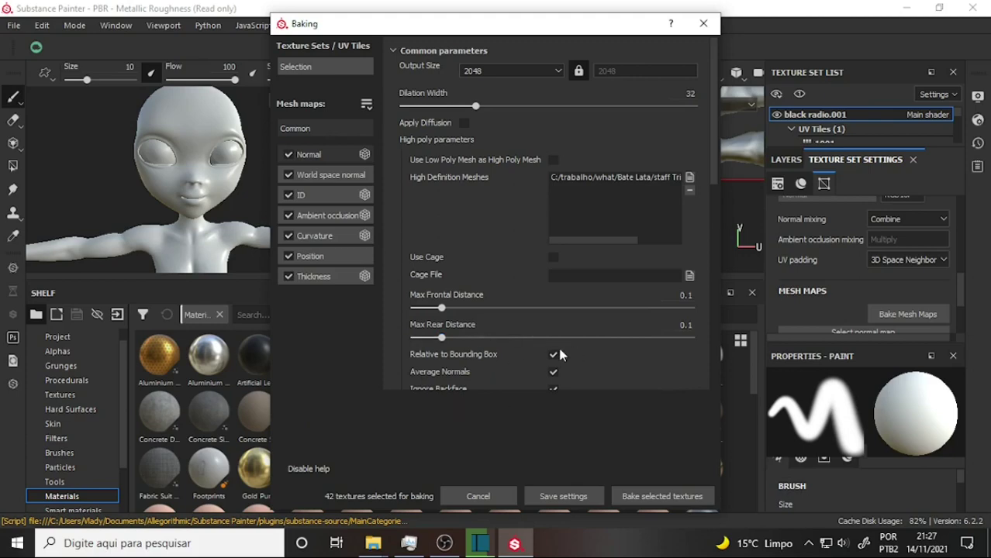
{"action": "mouse_move", "coordinate": [497, 372]}
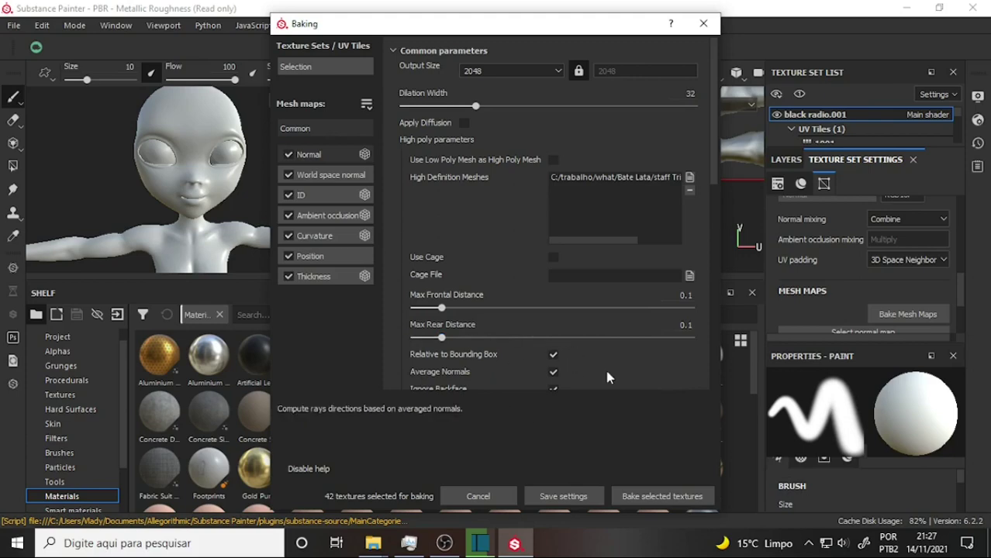
Step: Bake all 42 selected mesh maps and close the finished baking report
{"action": "left_click", "coordinate": [659, 497]}
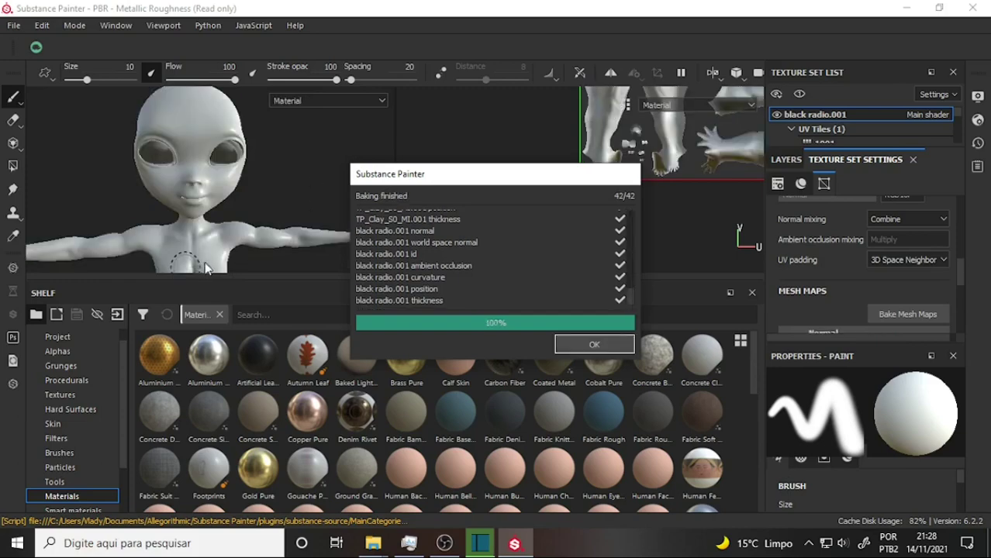
{"action": "left_click", "coordinate": [586, 343]}
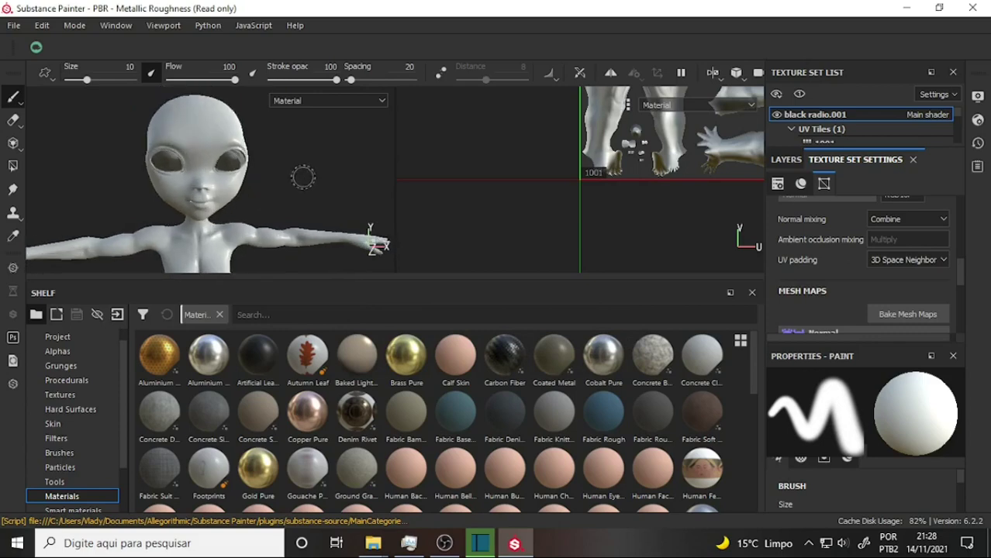
Step: Zoom and pan the 3D viewport to frame the alien's whole face
{"action": "scroll", "coordinate": [303, 178], "scroll_direction": "up", "scroll_amount": 3}
{"action": "scroll", "coordinate": [277, 159], "scroll_direction": "up", "scroll_amount": 2}
{"action": "scroll", "coordinate": [281, 163], "scroll_direction": "up", "scroll_amount": 2}
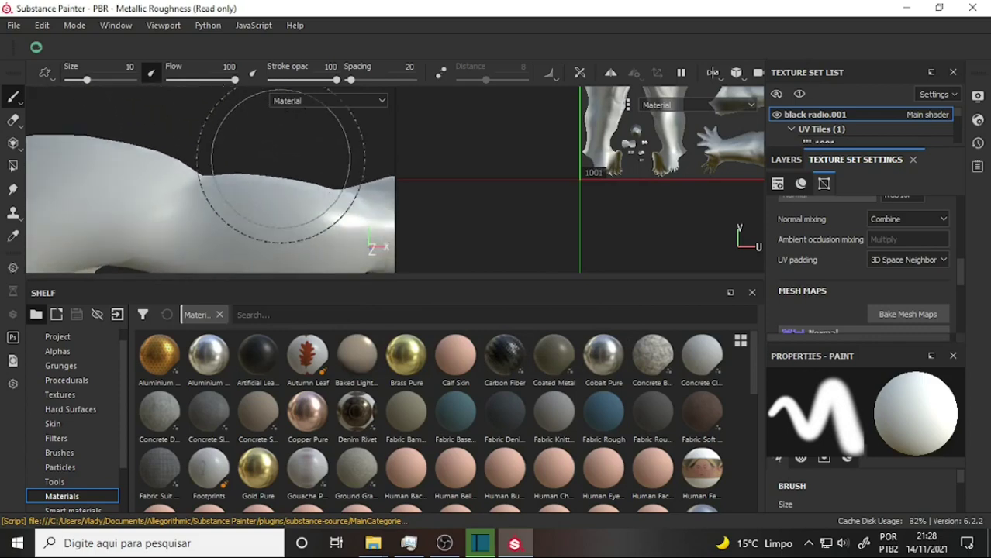
{"action": "scroll", "coordinate": [280, 163], "scroll_direction": "up", "scroll_amount": 2}
{"action": "scroll", "coordinate": [232, 156], "scroll_direction": "down", "scroll_amount": 2}
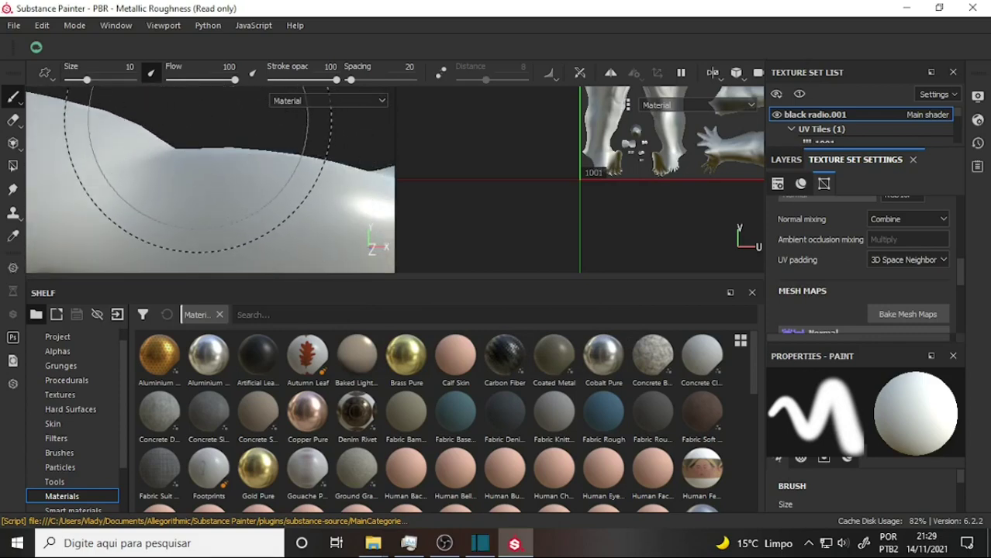
{"action": "scroll", "coordinate": [199, 143], "scroll_direction": "down", "scroll_amount": 2}
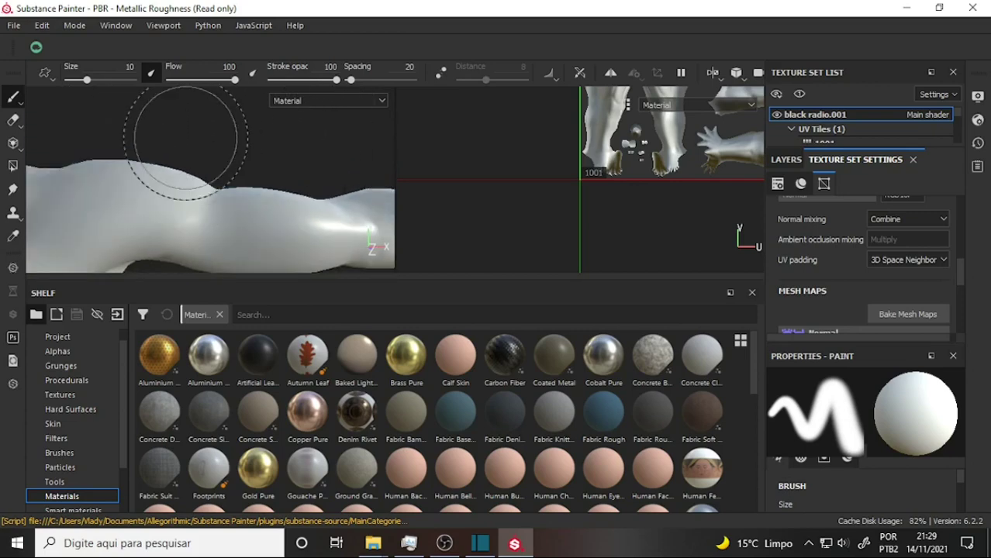
{"action": "scroll", "coordinate": [177, 132], "scroll_direction": "down", "scroll_amount": 2}
{"action": "scroll", "coordinate": [167, 157], "scroll_direction": "down", "scroll_amount": 2}
{"action": "mouse_move", "coordinate": [163, 159]}
{"action": "middle_mouse_down"}
{"action": "mouse_move", "coordinate": [250, 178]}
{"action": "mouse_move", "coordinate": [270, 195]}
{"action": "mouse_move", "coordinate": [300, 259]}
{"action": "middle_mouse_up"}
{"action": "scroll", "coordinate": [299, 260], "scroll_direction": "up", "scroll_amount": 1}
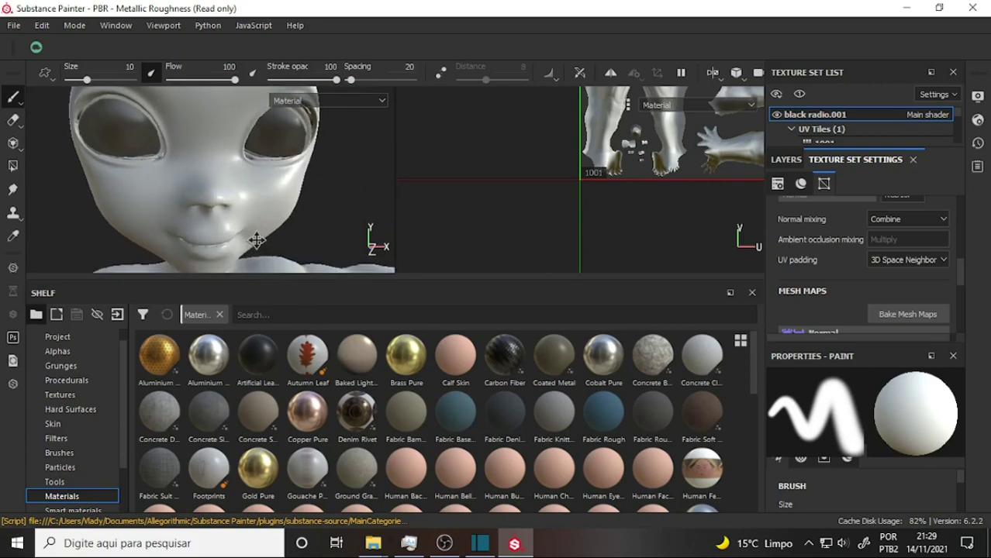
{"action": "scroll", "coordinate": [256, 237], "scroll_direction": "up", "scroll_amount": 2}
{"action": "scroll", "coordinate": [292, 210], "scroll_direction": "up", "scroll_amount": 2}
{"action": "scroll", "coordinate": [261, 192], "scroll_direction": "up", "scroll_amount": 2}
{"action": "scroll", "coordinate": [260, 192], "scroll_direction": "up", "scroll_amount": 2}
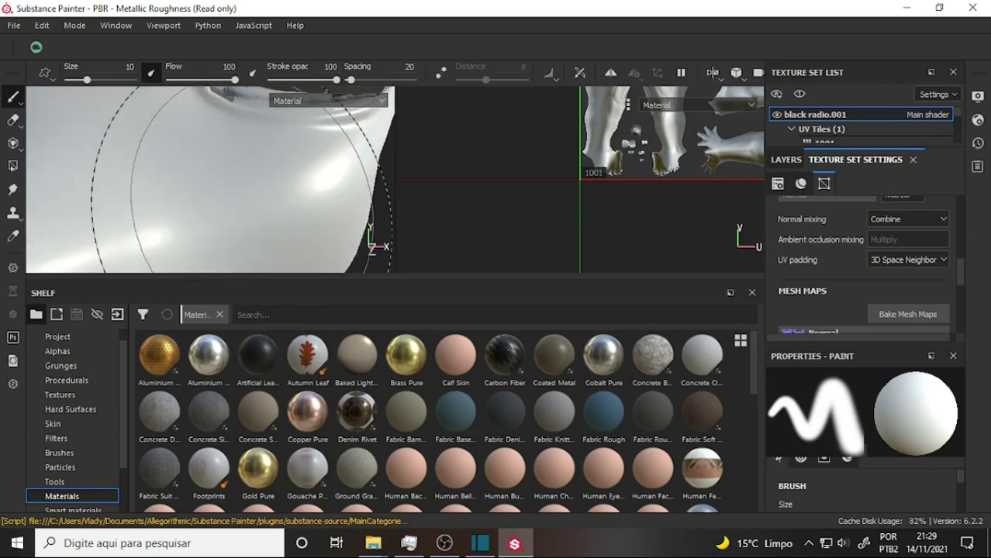
{"action": "scroll", "coordinate": [256, 171], "scroll_direction": "down", "scroll_amount": 2}
{"action": "scroll", "coordinate": [270, 184], "scroll_direction": "down", "scroll_amount": 2}
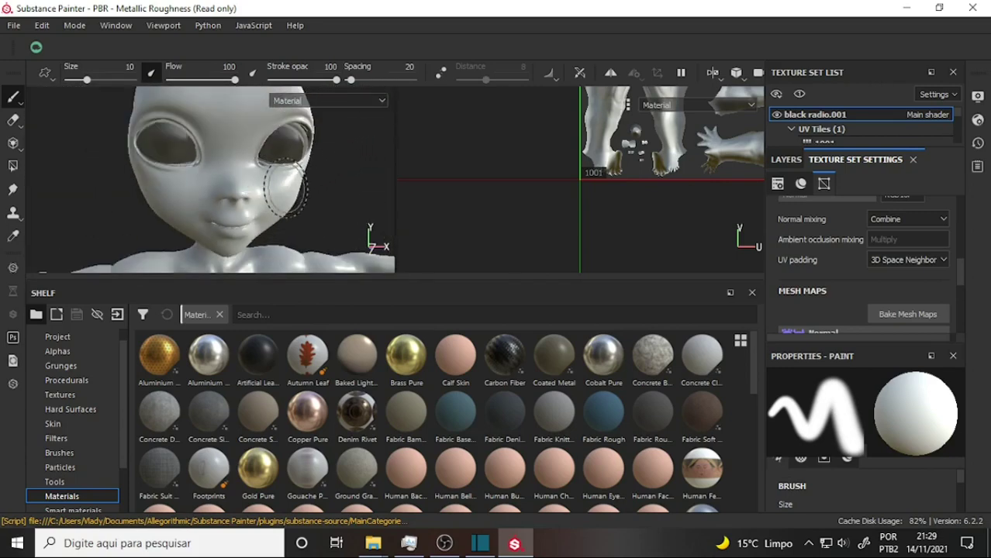
Step: Inspect torso and profile, close in on mouth and chin, and frame the whole UV layout
{"action": "mouse_move", "coordinate": [285, 188]}
{"action": "middle_mouse_down"}
{"action": "mouse_move", "coordinate": [265, 106]}
{"action": "mouse_move", "coordinate": [273, 54]}
{"action": "mouse_move", "coordinate": [281, 62]}
{"action": "mouse_move", "coordinate": [293, 35]}
{"action": "middle_mouse_up"}
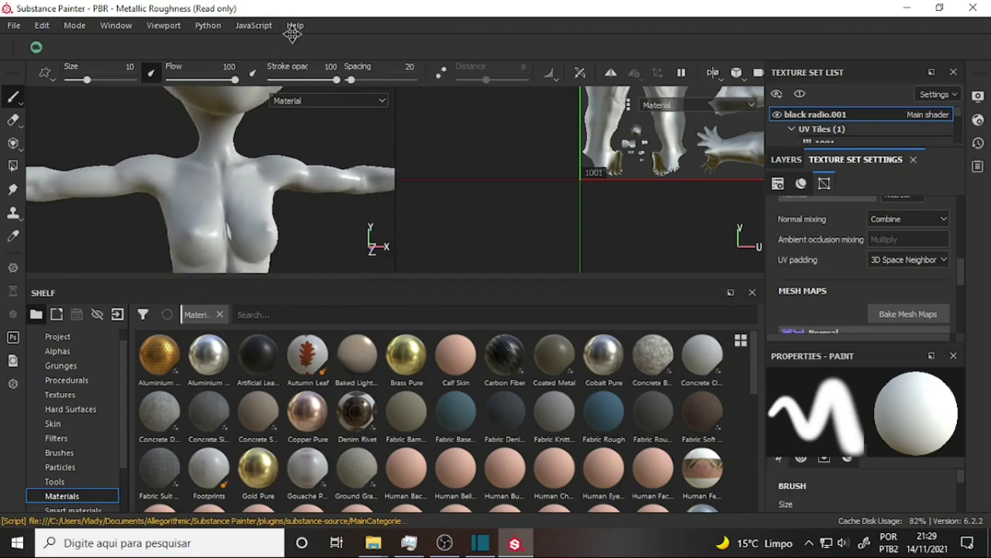
{"action": "mouse_move", "coordinate": [405, 40]}
{"action": "middle_mouse_down"}
{"action": "mouse_move", "coordinate": [277, 137]}
{"action": "mouse_move", "coordinate": [270, 163]}
{"action": "middle_mouse_up"}
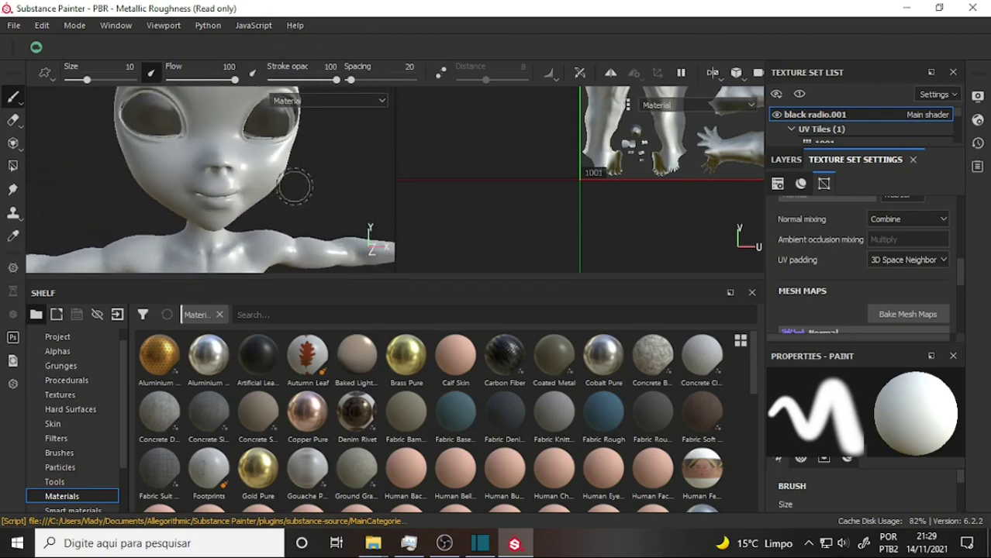
{"action": "mouse_move", "coordinate": [295, 187]}
{"action": "left_mouse_down", "text": "alt"}
{"action": "mouse_move", "coordinate": [88, 192]}
{"action": "mouse_move", "coordinate": [276, 181]}
{"action": "left_mouse_up", "text": "alt"}
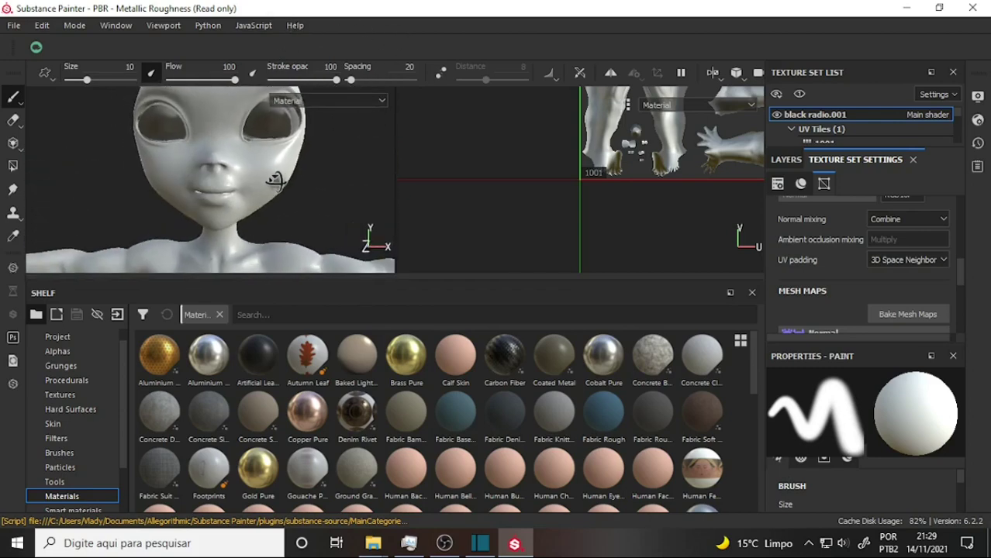
{"action": "mouse_move", "coordinate": [275, 181]}
{"action": "middle_mouse_down"}
{"action": "mouse_move", "coordinate": [276, 199]}
{"action": "mouse_move", "coordinate": [289, 190]}
{"action": "mouse_move", "coordinate": [279, 182]}
{"action": "mouse_move", "coordinate": [283, 99]}
{"action": "mouse_move", "coordinate": [243, 235]}
{"action": "middle_mouse_up"}
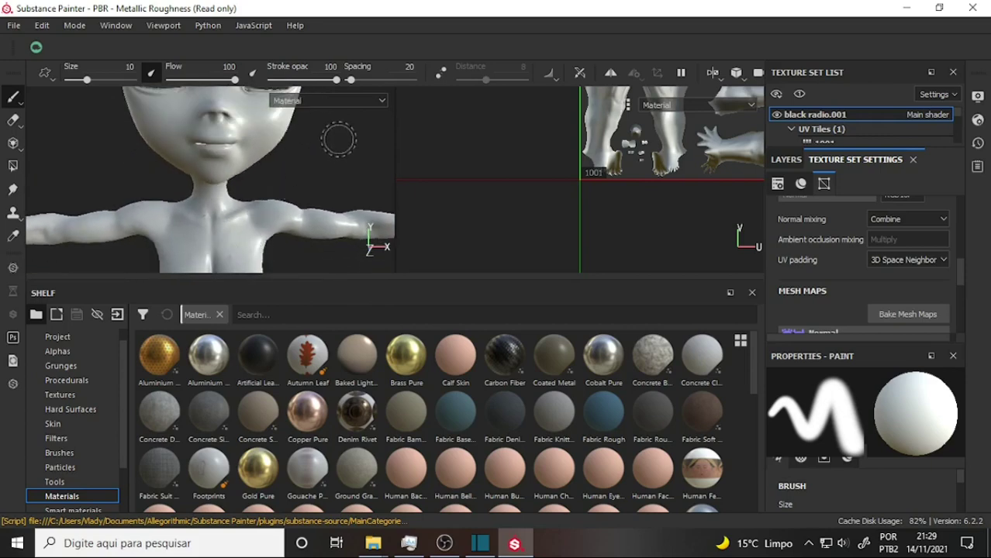
{"action": "scroll", "coordinate": [336, 141], "scroll_direction": "up", "scroll_amount": 2}
{"action": "scroll", "coordinate": [335, 140], "scroll_direction": "up", "scroll_amount": 3}
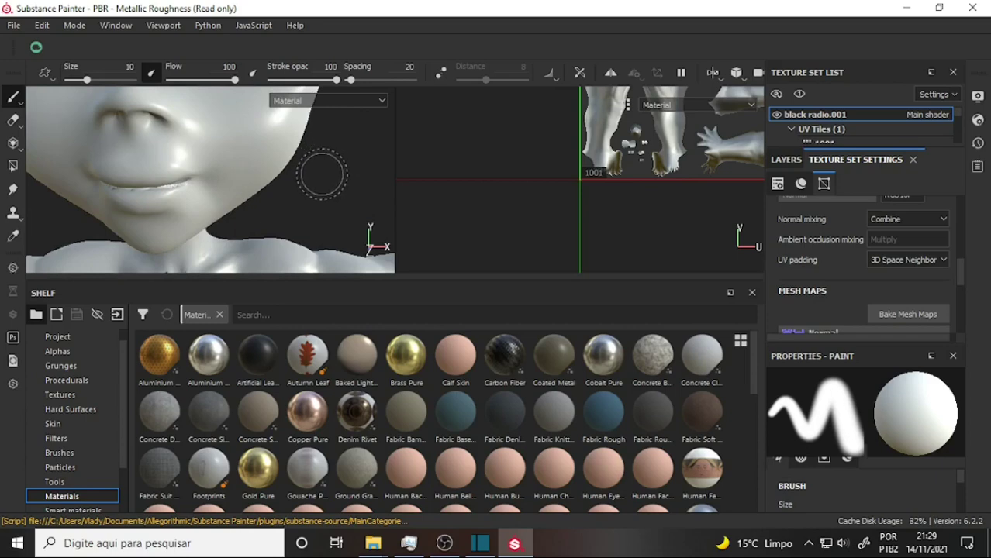
{"action": "mouse_move", "coordinate": [321, 171]}
{"action": "middle_mouse_down"}
{"action": "mouse_move", "coordinate": [337, 119]}
{"action": "mouse_move", "coordinate": [394, 115]}
{"action": "mouse_move", "coordinate": [380, 77]}
{"action": "mouse_move", "coordinate": [386, 143]}
{"action": "mouse_move", "coordinate": [354, 168]}
{"action": "middle_mouse_up"}
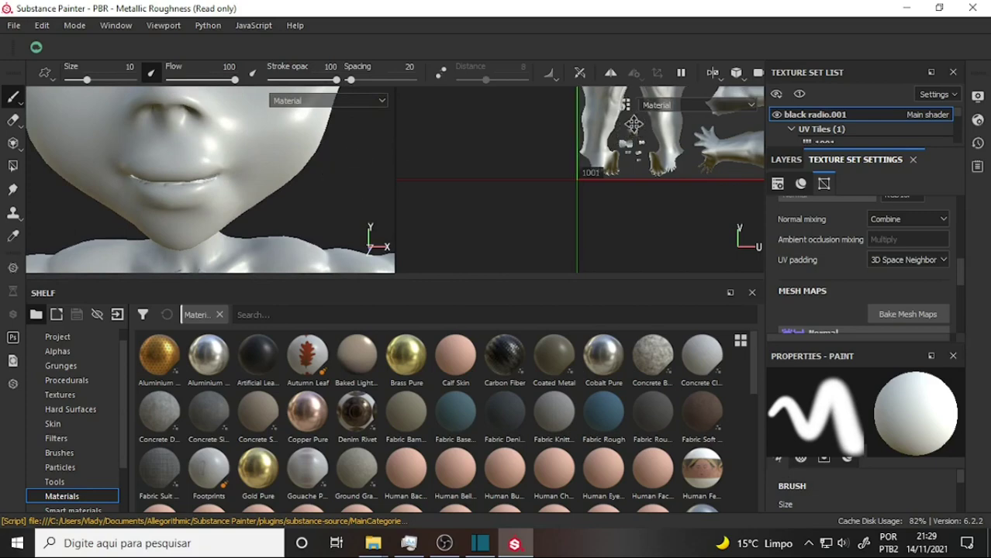
{"action": "middle_click_drag", "start_coordinate": [628, 138], "coordinate": [546, 216]}
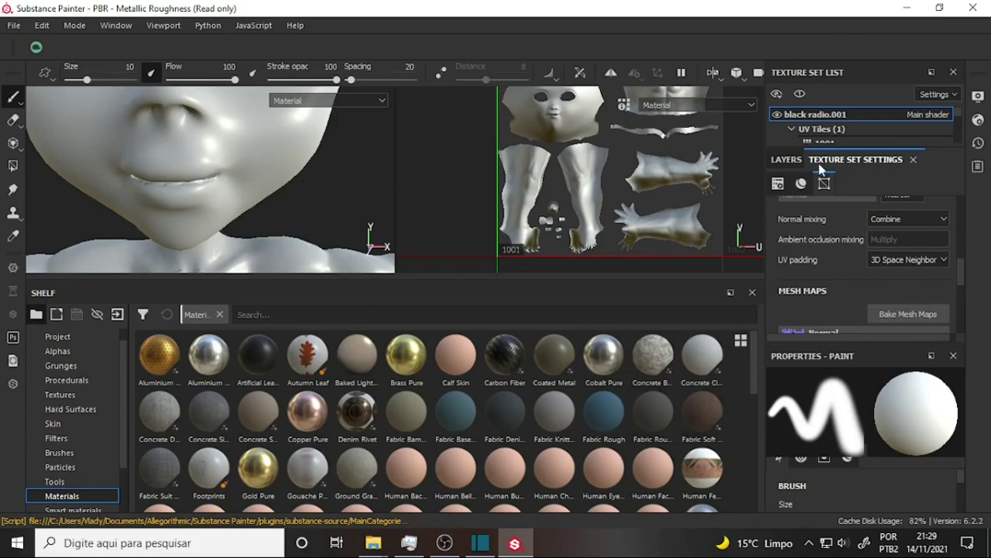
Step: Show Layer 1's layer stack and scroll the shelf Materials to the Human skin materials
{"action": "left_click", "coordinate": [786, 159]}
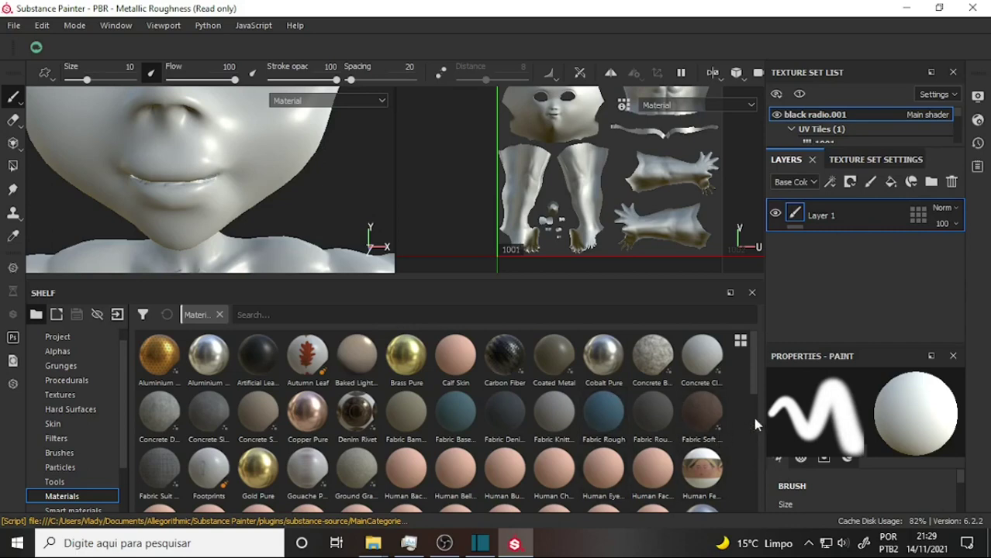
{"action": "scroll", "coordinate": [754, 377], "scroll_direction": "down", "scroll_amount": 2}
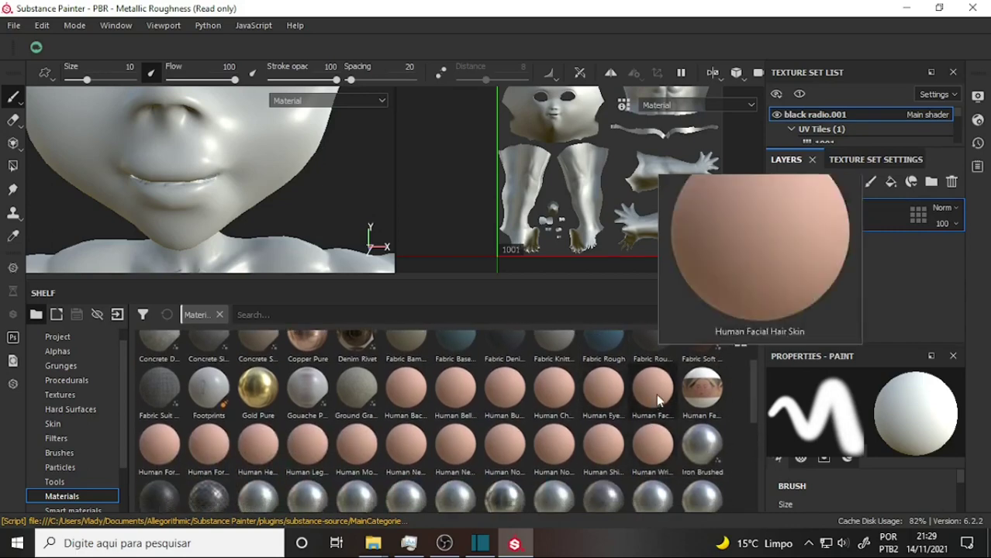
{"action": "mouse_move", "coordinate": [406, 446]}
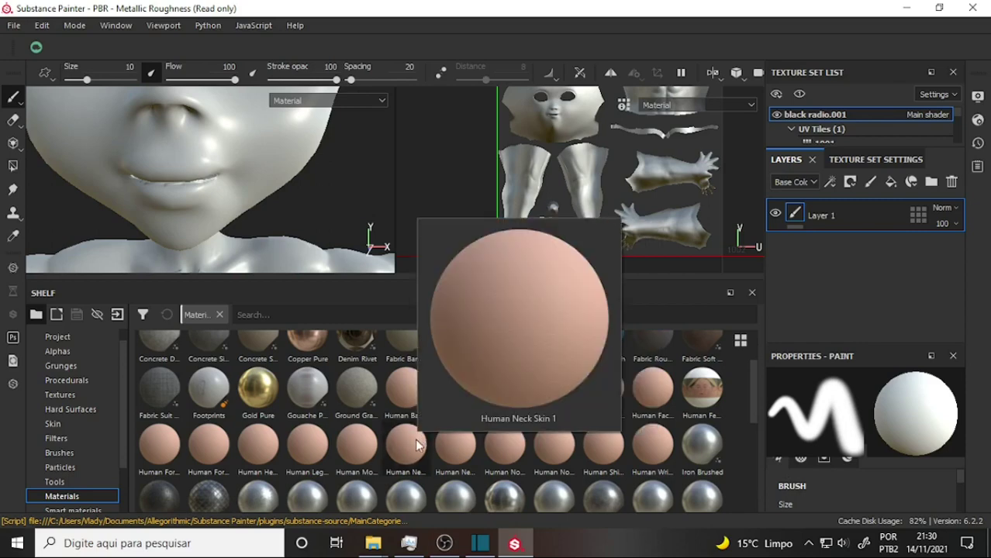
Step: Add a Human Neck Skin 1 fill layer and set its UV scale to 30
{"action": "left_click_drag", "start_coordinate": [415, 448], "coordinate": [819, 215]}
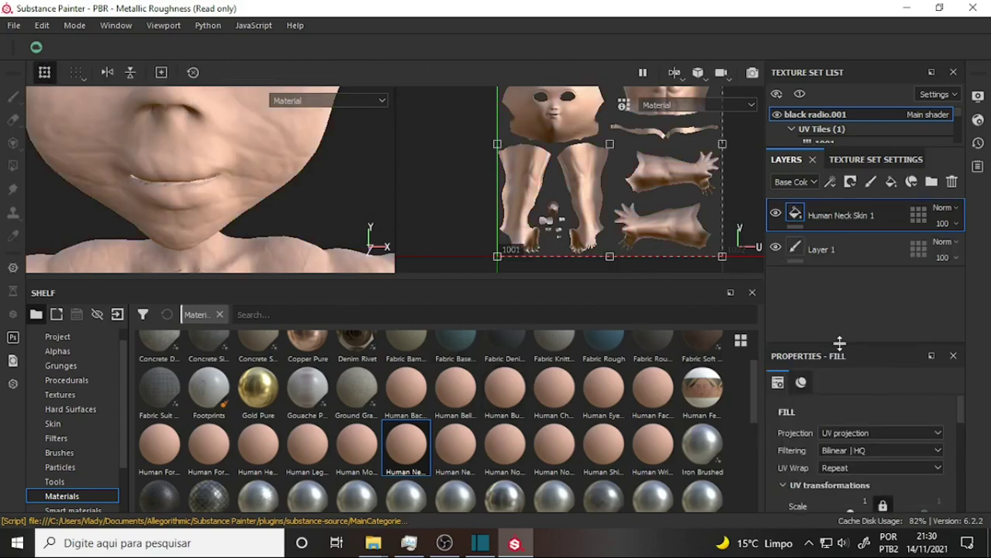
{"action": "left_click_drag", "start_coordinate": [840, 342], "coordinate": [841, 287]}
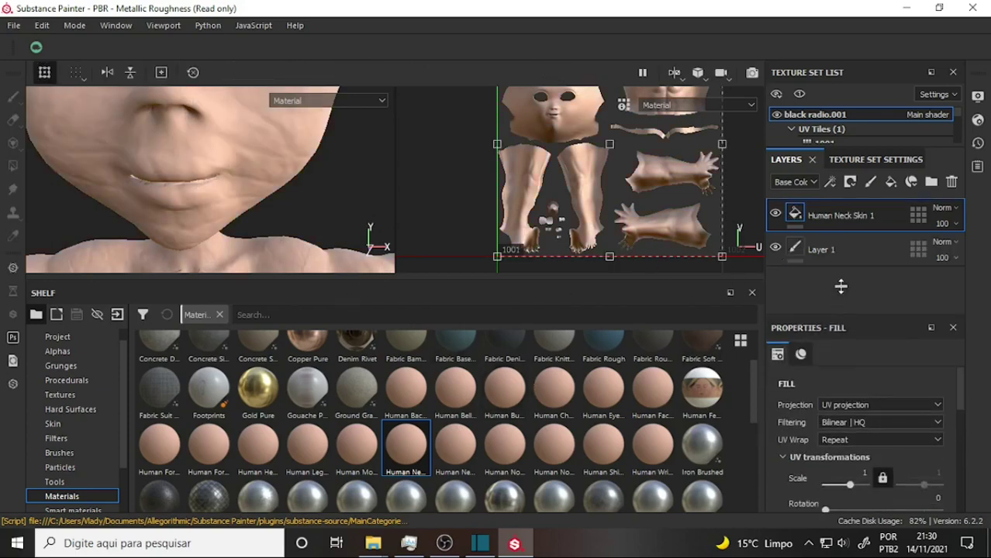
{"action": "left_click", "coordinate": [864, 472]}
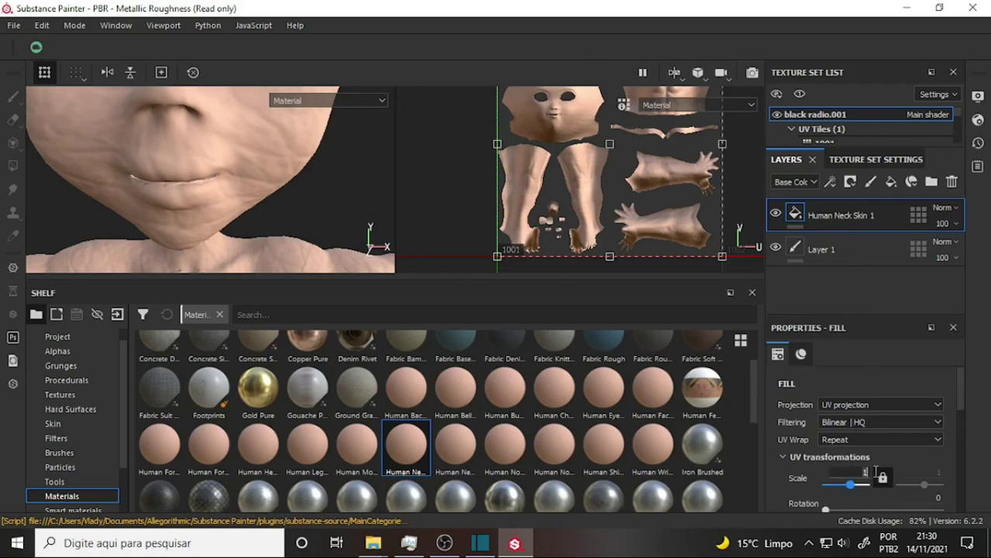
{"action": "type", "text": "25"}
{"action": "key", "text": "Return"}
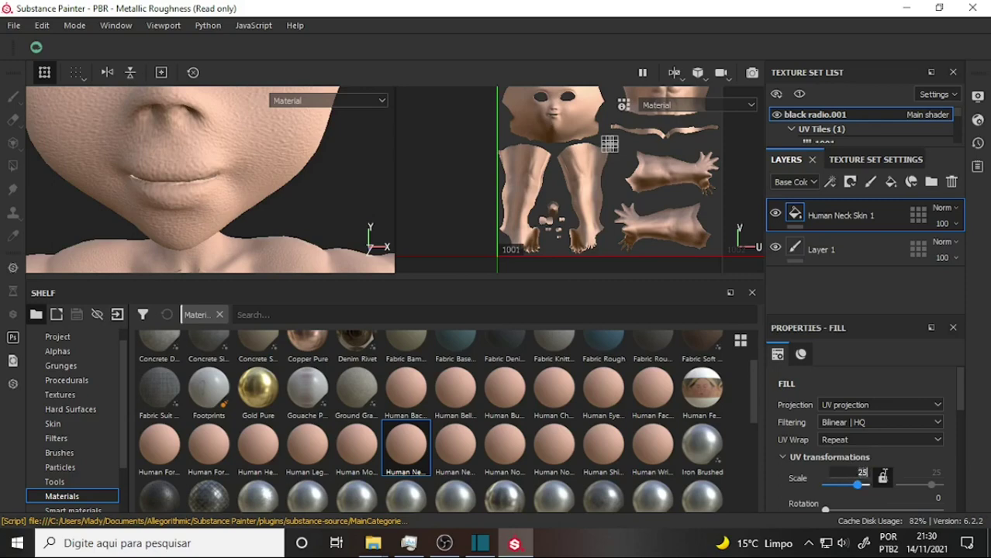
{"action": "type", "text": "30"}
{"action": "left_click", "coordinate": [867, 508]}
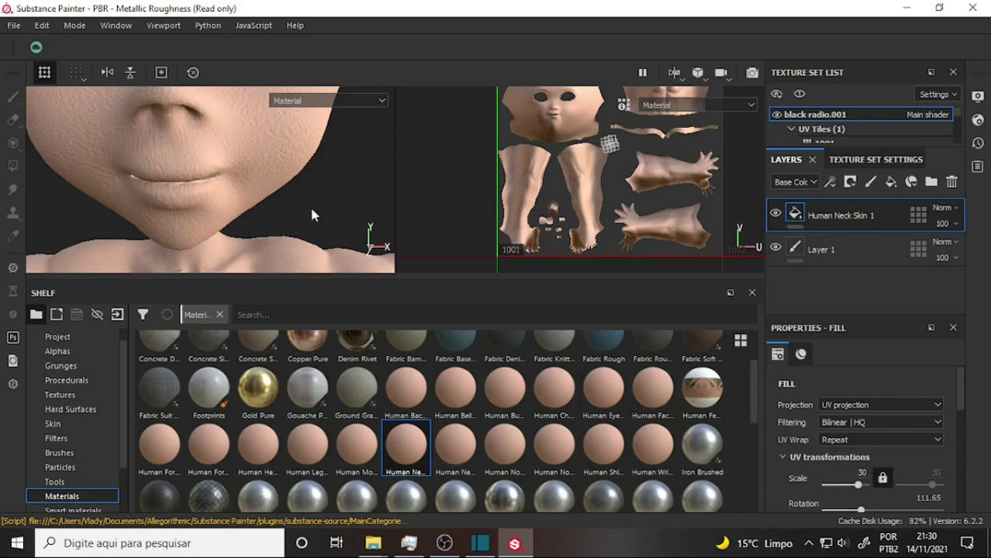
{"action": "scroll", "coordinate": [310, 194], "scroll_direction": "down", "scroll_amount": 2}
{"action": "scroll", "coordinate": [307, 187], "scroll_direction": "down", "scroll_amount": 2}
{"action": "scroll", "coordinate": [305, 190], "scroll_direction": "down", "scroll_amount": 4}
{"action": "scroll", "coordinate": [306, 190], "scroll_direction": "down", "scroll_amount": 2}
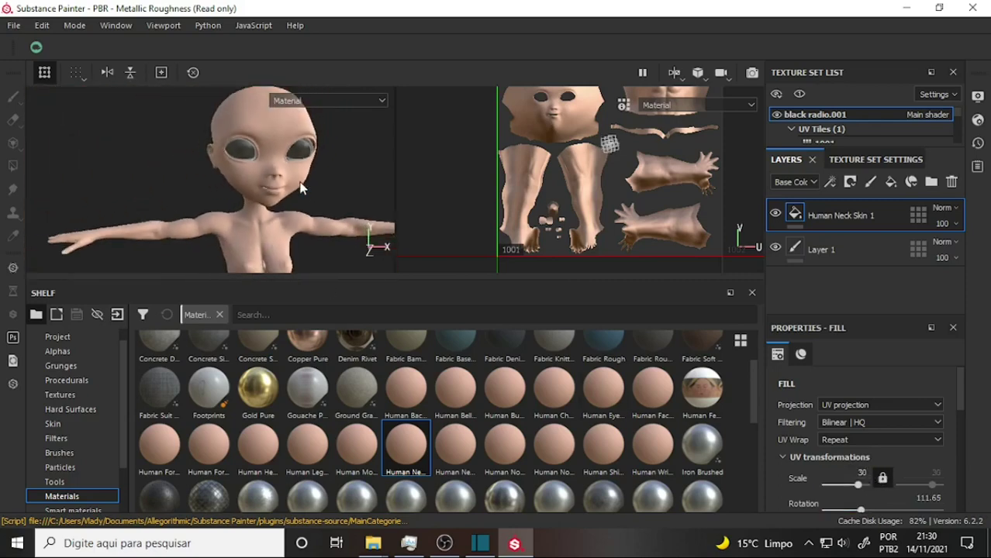
{"action": "scroll", "coordinate": [306, 191], "scroll_direction": "up", "scroll_amount": 3}
{"action": "scroll", "coordinate": [307, 192], "scroll_direction": "up", "scroll_amount": 3}
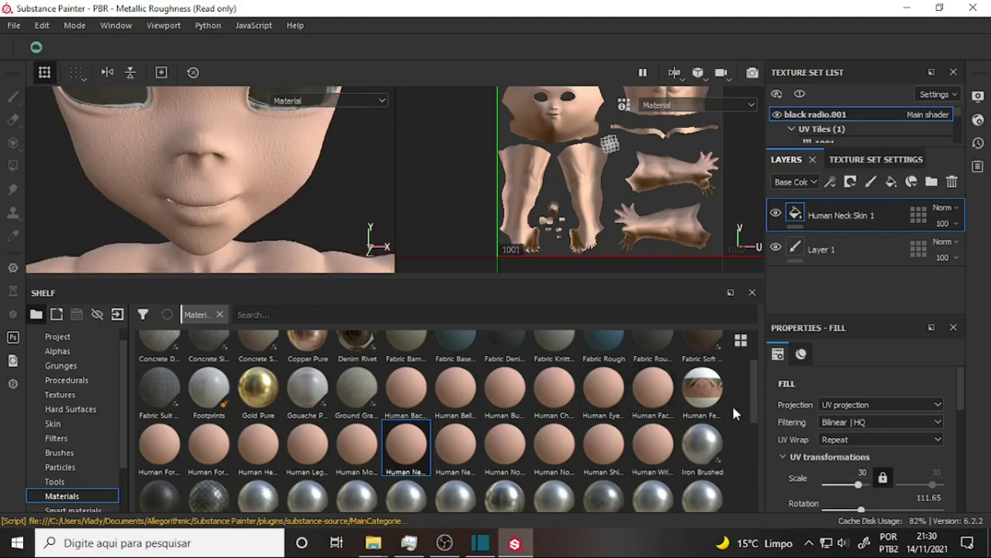
Step: Add Human Cheek Skin at UV scale 30 and delete the Human Neck Skin 1 layer
{"action": "left_click", "coordinate": [776, 215]}
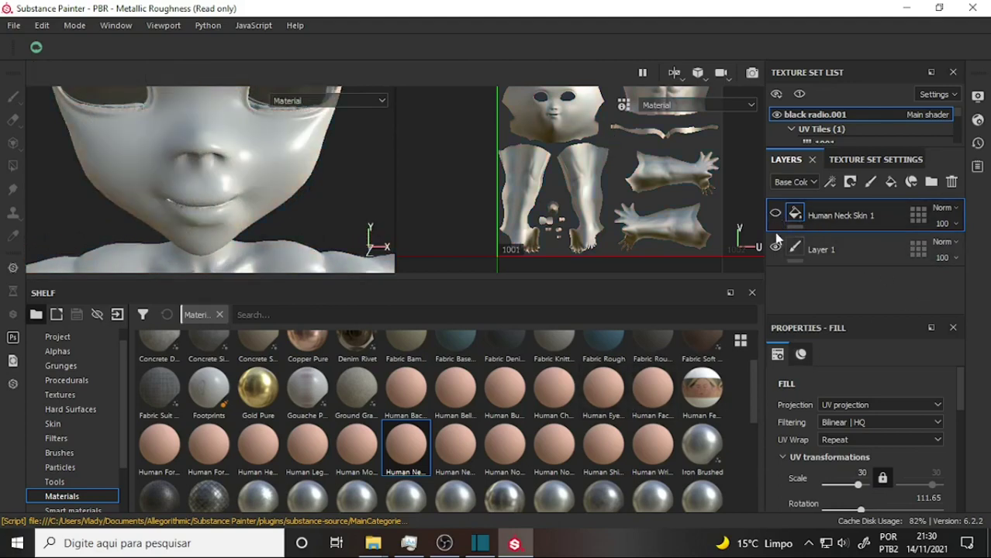
{"action": "left_click_drag", "start_coordinate": [549, 397], "coordinate": [838, 208]}
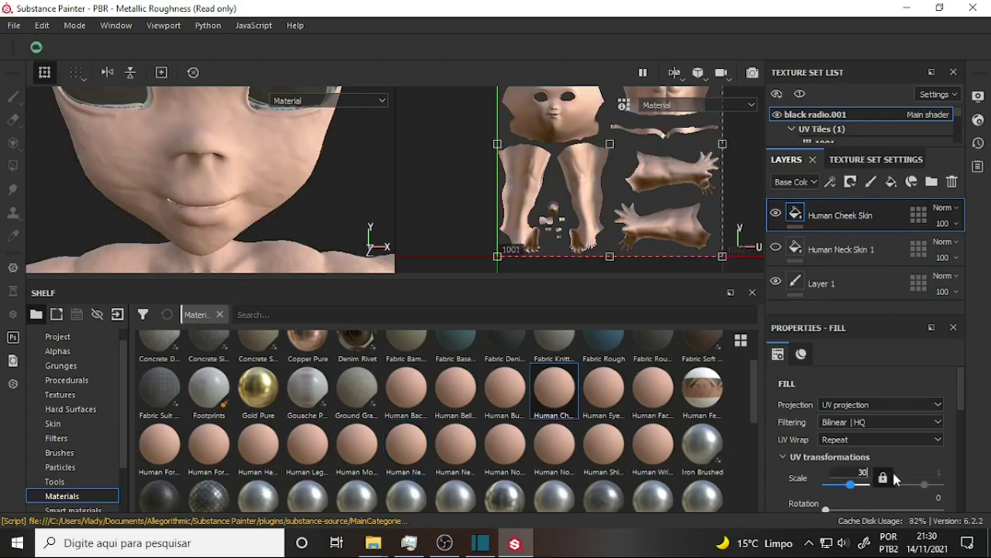
{"action": "key", "text": "Return"}
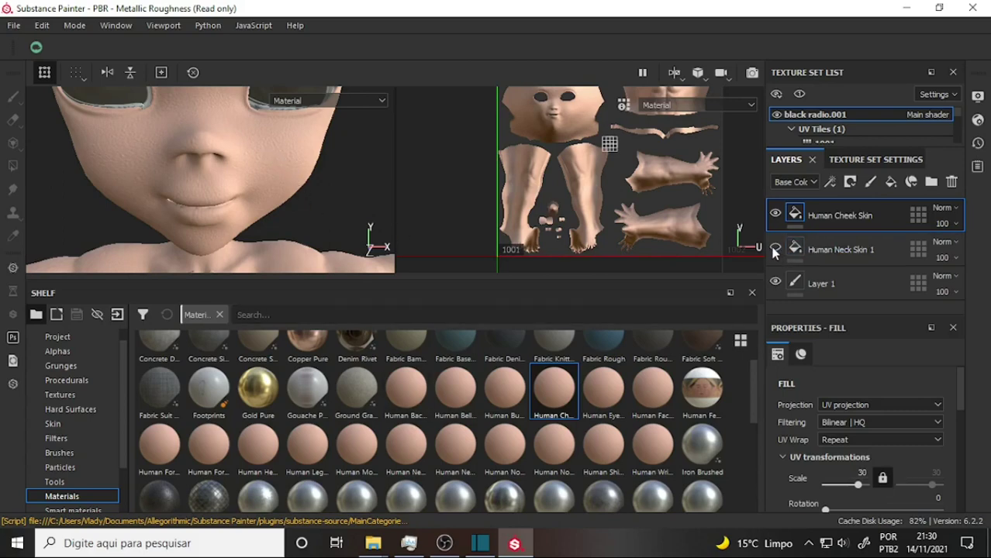
{"action": "left_click", "coordinate": [893, 248]}
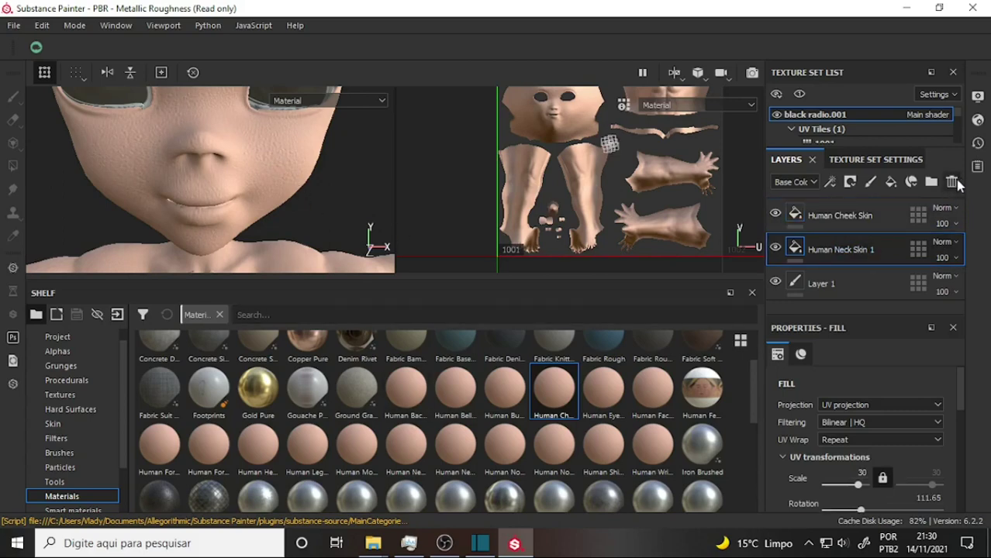
{"action": "left_click", "coordinate": [952, 181]}
{"action": "scroll", "coordinate": [348, 136], "scroll_direction": "up", "scroll_amount": 2}
{"action": "scroll", "coordinate": [350, 143], "scroll_direction": "down", "scroll_amount": 5}
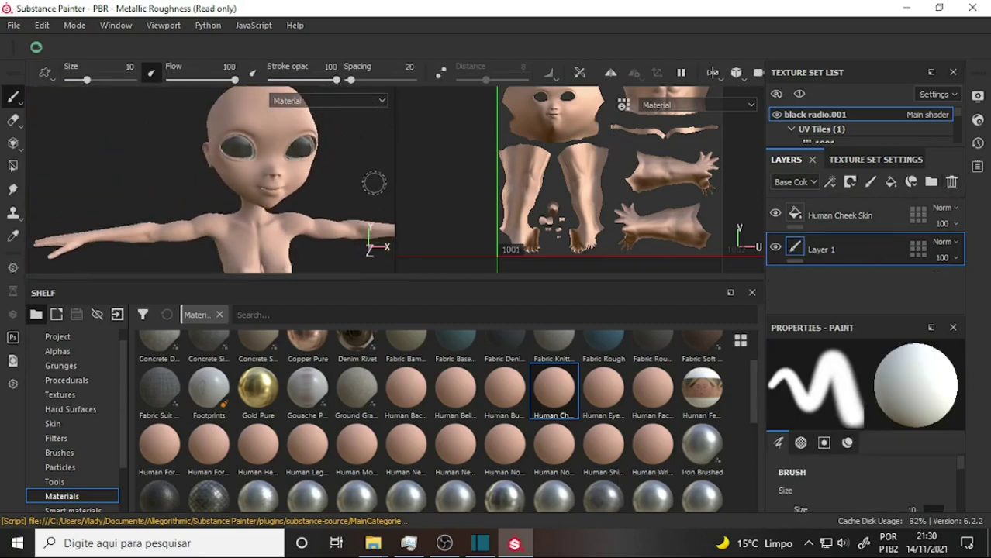
{"action": "right_click", "coordinate": [351, 180]}
{"action": "middle_click_drag", "start_coordinate": [357, 177], "coordinate": [329, 182], "text": "alt"}
{"action": "mouse_move", "coordinate": [329, 181]}
{"action": "left_mouse_down", "text": "alt"}
{"action": "mouse_move", "coordinate": [314, 175]}
{"action": "mouse_move", "coordinate": [303, 186]}
{"action": "left_mouse_up", "text": "alt"}
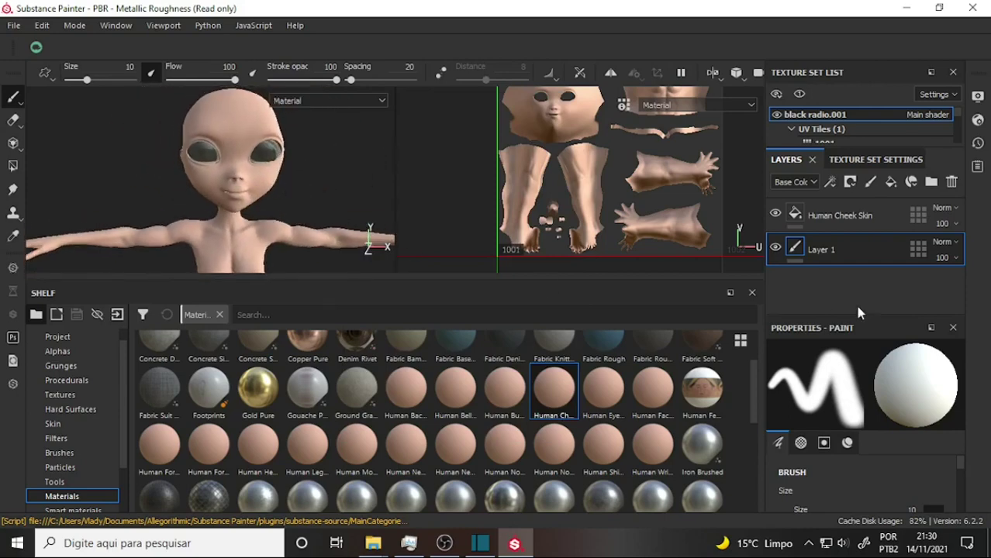
Step: Add Fill layer 1 above Human Cheek Skin in Passthrough mode, then show Project textures in the shelf
{"action": "left_click", "coordinate": [891, 183]}
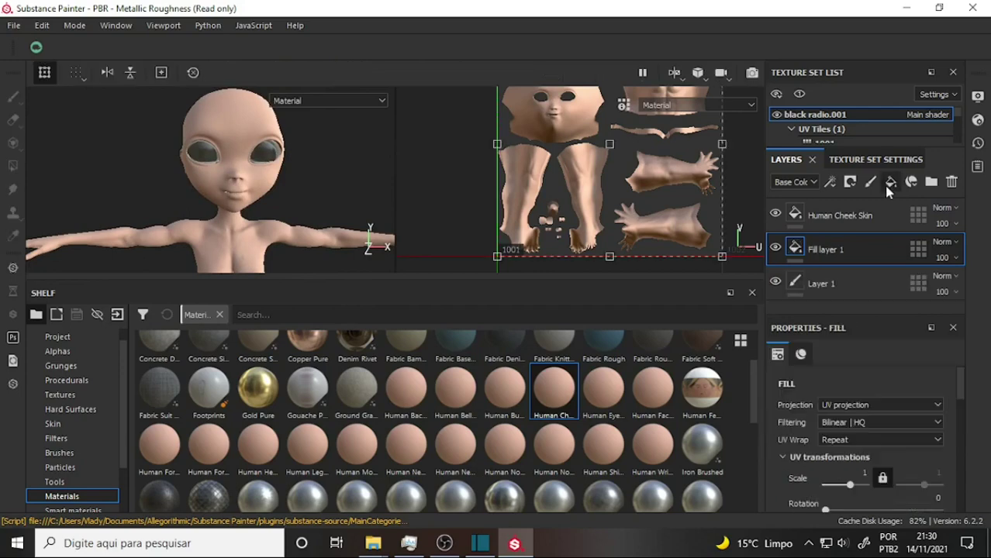
{"action": "left_click_drag", "start_coordinate": [875, 256], "coordinate": [861, 217]}
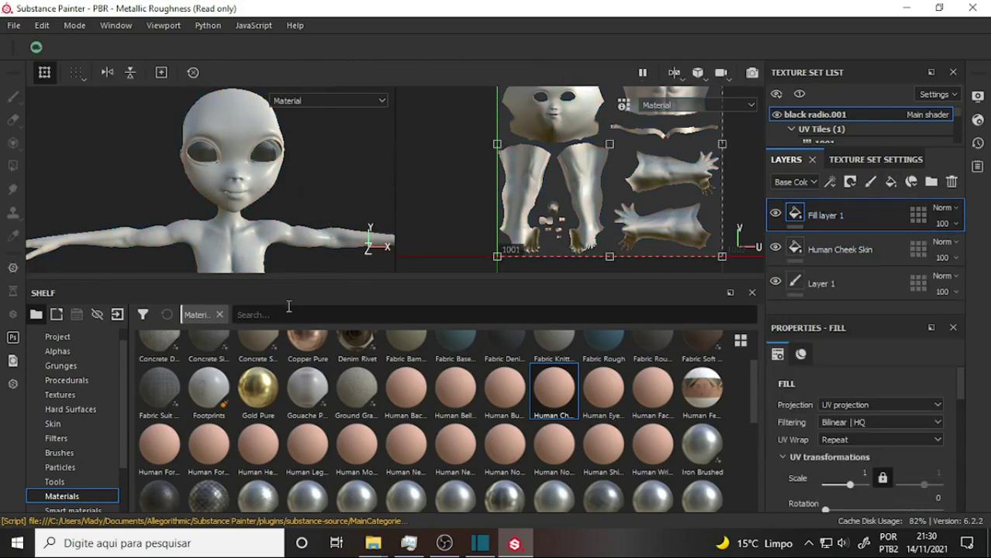
{"action": "left_click", "coordinate": [946, 207]}
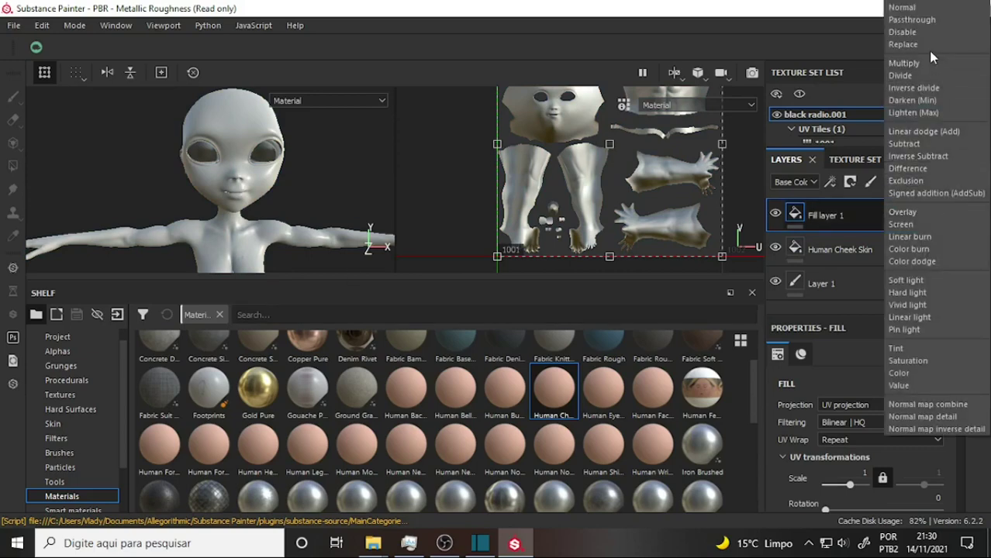
{"action": "left_click", "coordinate": [916, 19]}
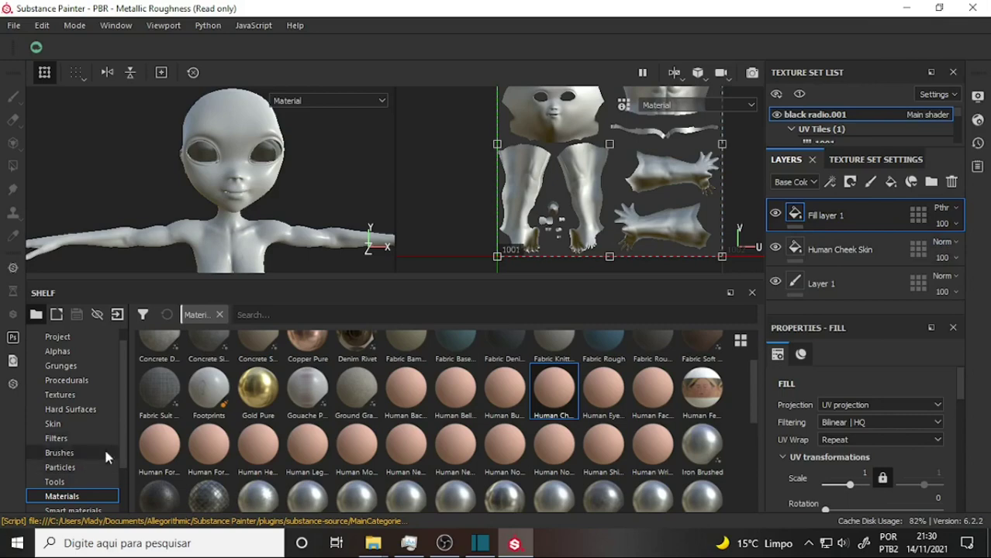
{"action": "left_click", "coordinate": [57, 336]}
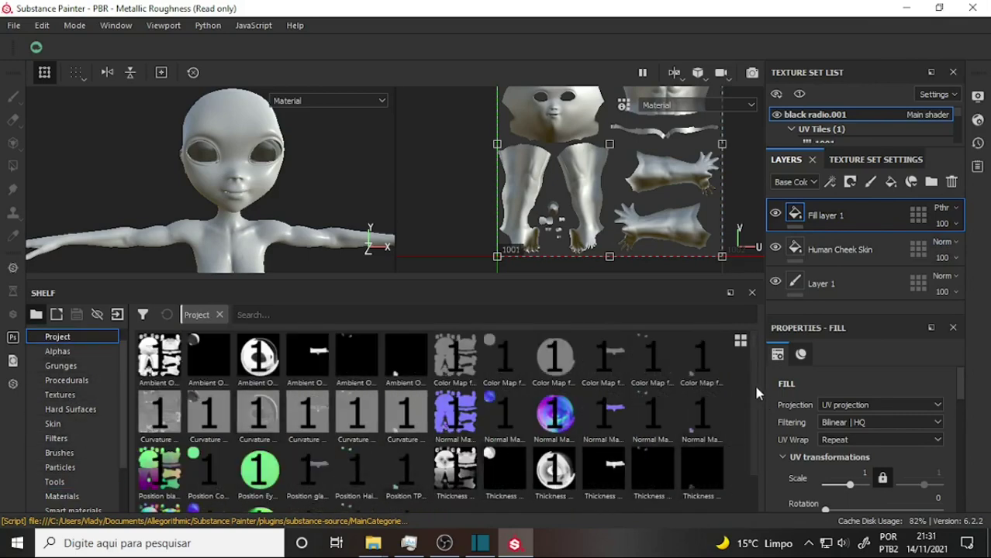
{"action": "scroll", "coordinate": [754, 383], "scroll_direction": "down", "scroll_amount": 1}
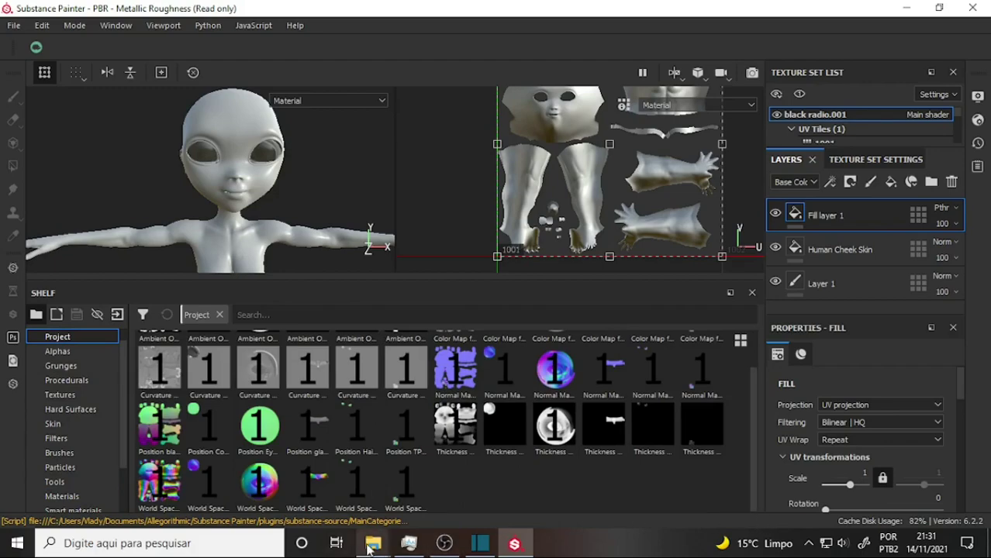
{"action": "mouse_move", "coordinate": [373, 543]}
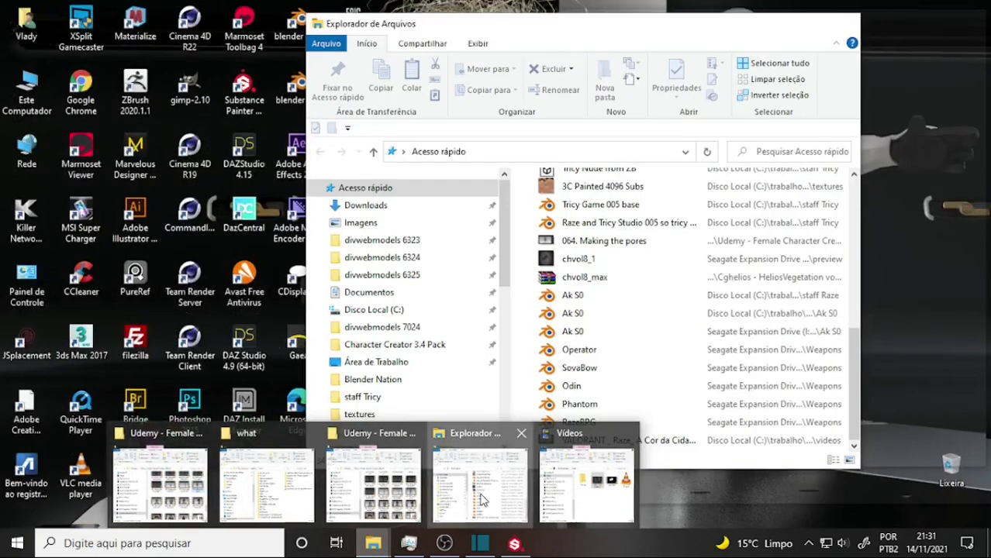
Step: Browse to C: > trabalho > what > Bate Lata > staff Tricy > textures and drag 3C Painted 4096 Subs.png onto the shelf
{"action": "left_click", "coordinate": [468, 496]}
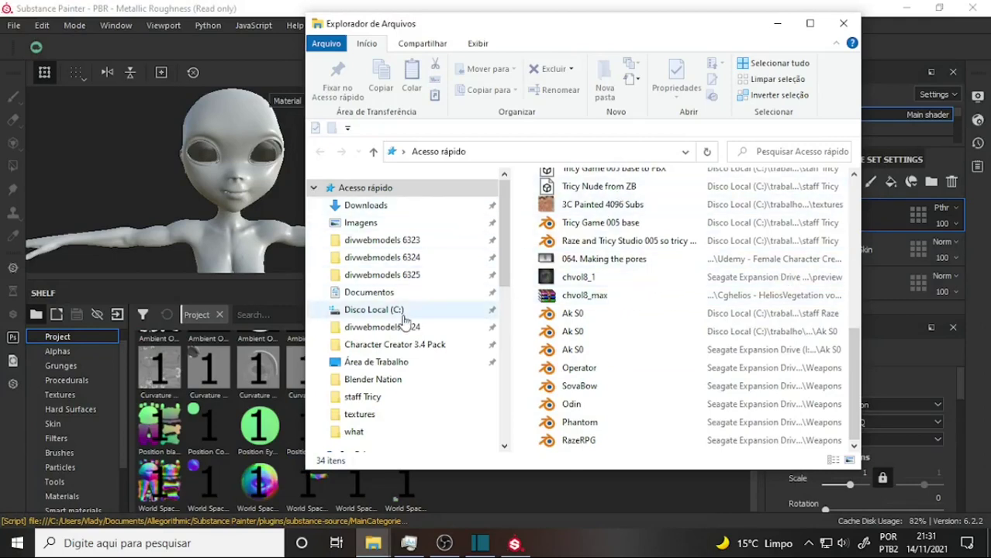
{"action": "left_click", "coordinate": [381, 310]}
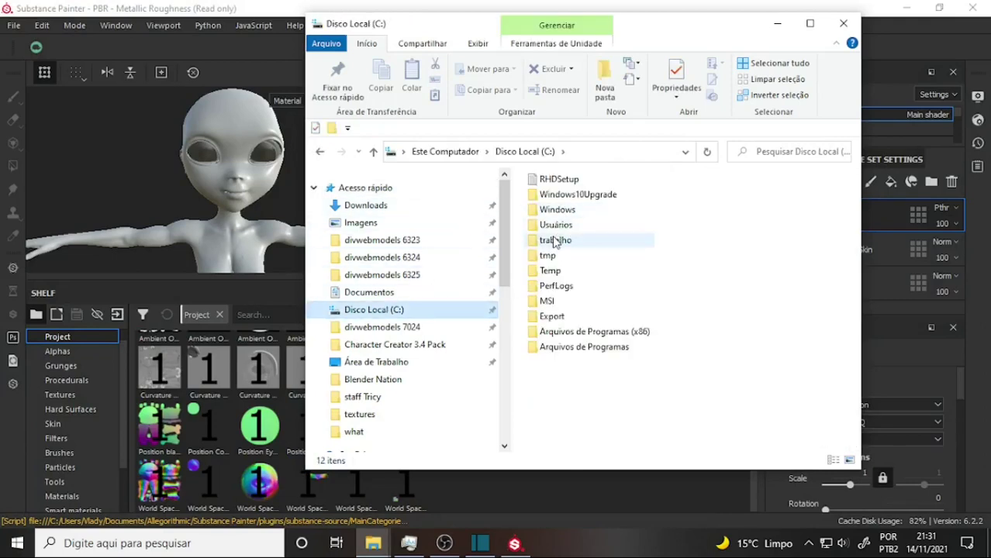
{"action": "double_click", "coordinate": [555, 242]}
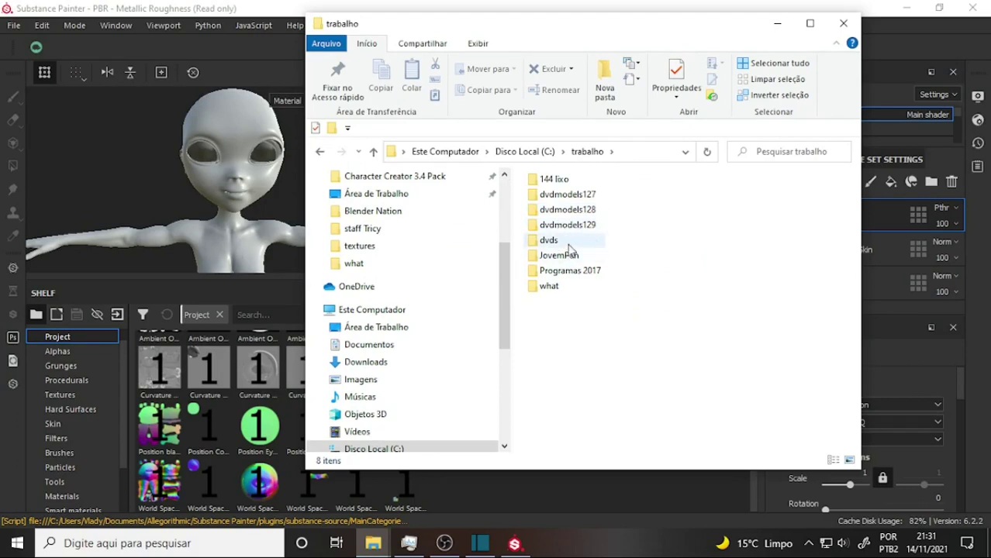
{"action": "double_click", "coordinate": [549, 286]}
{"action": "left_click", "coordinate": [557, 194]}
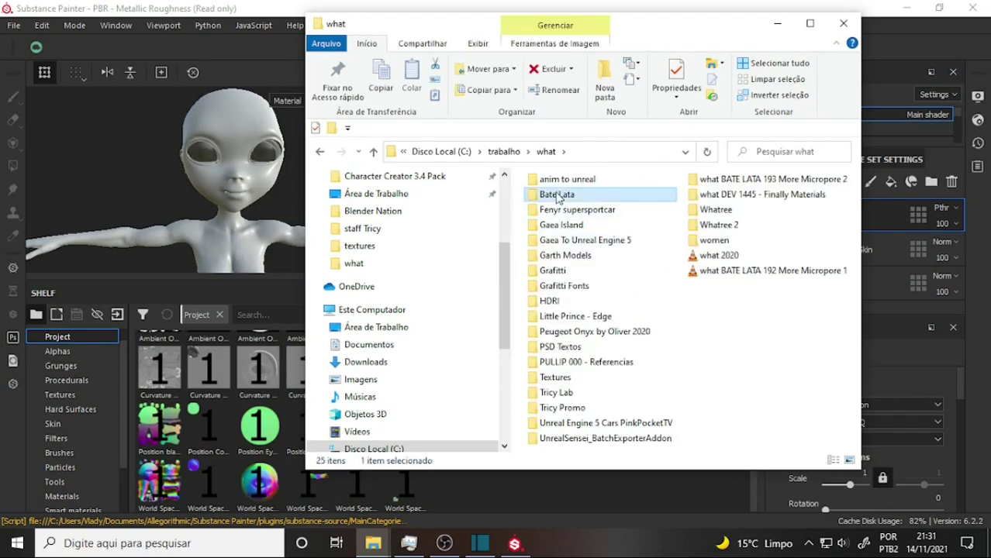
{"action": "double_click", "coordinate": [557, 196]}
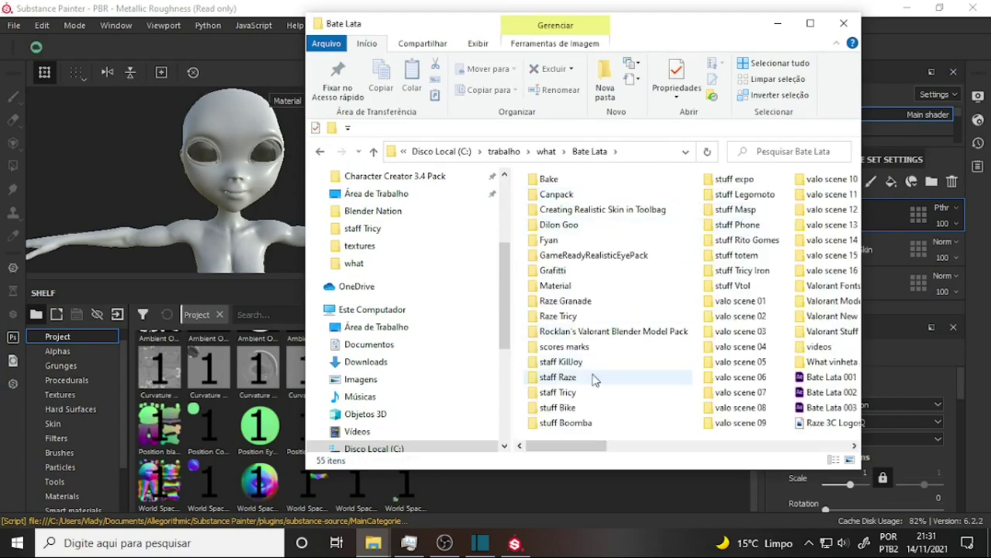
{"action": "double_click", "coordinate": [560, 392]}
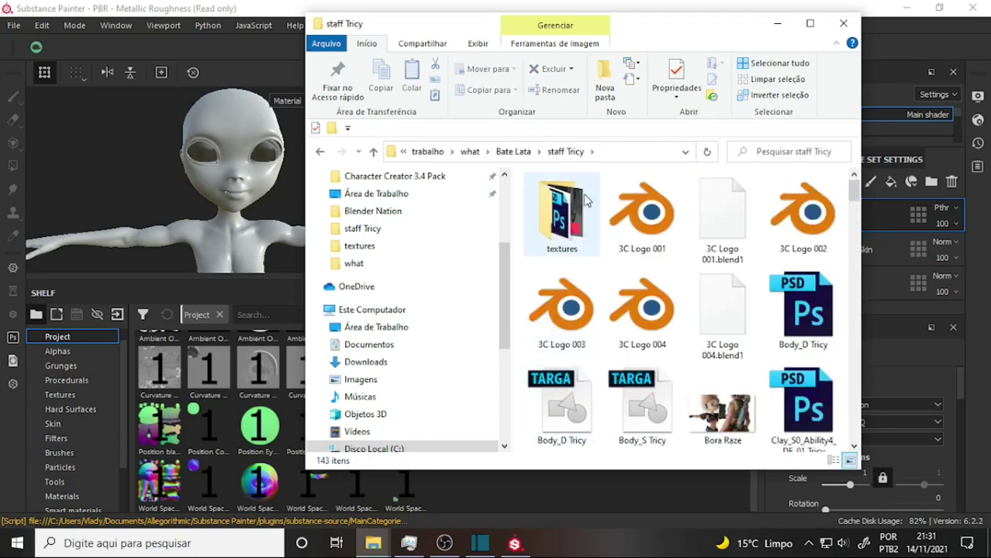
{"action": "left_click", "coordinate": [566, 204]}
{"action": "double_click", "coordinate": [566, 203]}
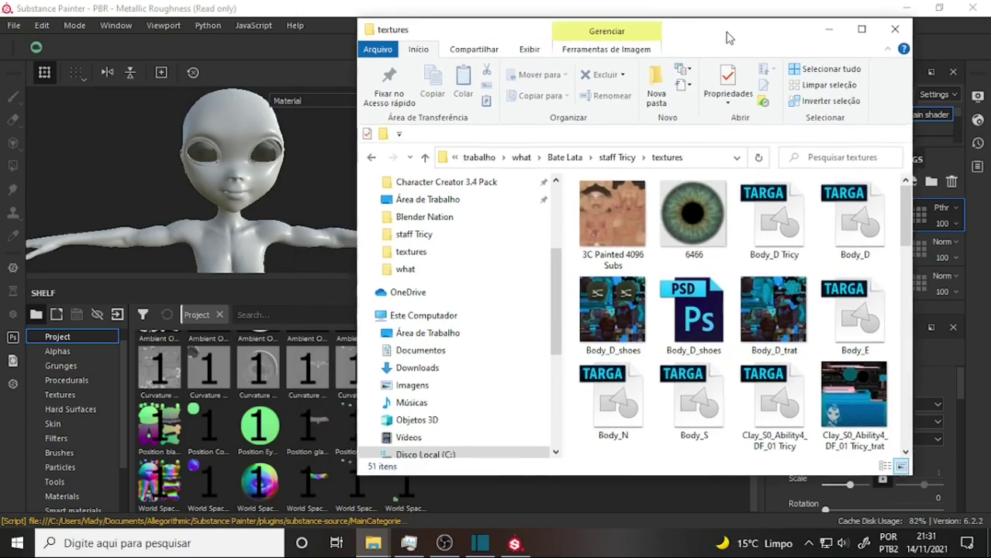
{"action": "left_click_drag", "start_coordinate": [680, 18], "coordinate": [895, 21]}
{"action": "mouse_move", "coordinate": [778, 213]}
{"action": "left_mouse_down"}
{"action": "mouse_move", "coordinate": [484, 510]}
{"action": "mouse_move", "coordinate": [467, 492]}
{"action": "left_mouse_up"}
Step: Import 3C Painted 4096 Subs with texture usage into the chosen shelf destination
{"action": "left_click", "coordinate": [446, 75]}
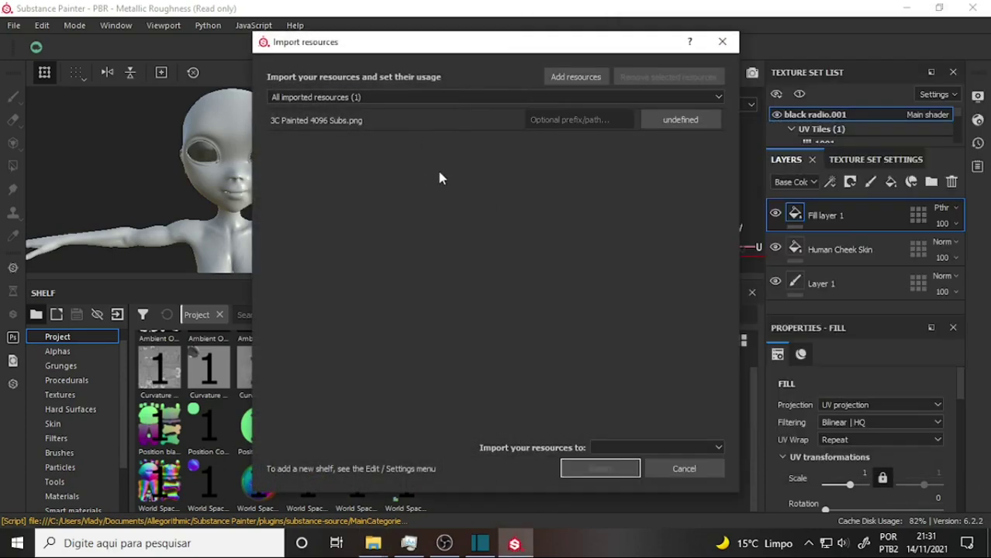
{"action": "left_click", "coordinate": [686, 121]}
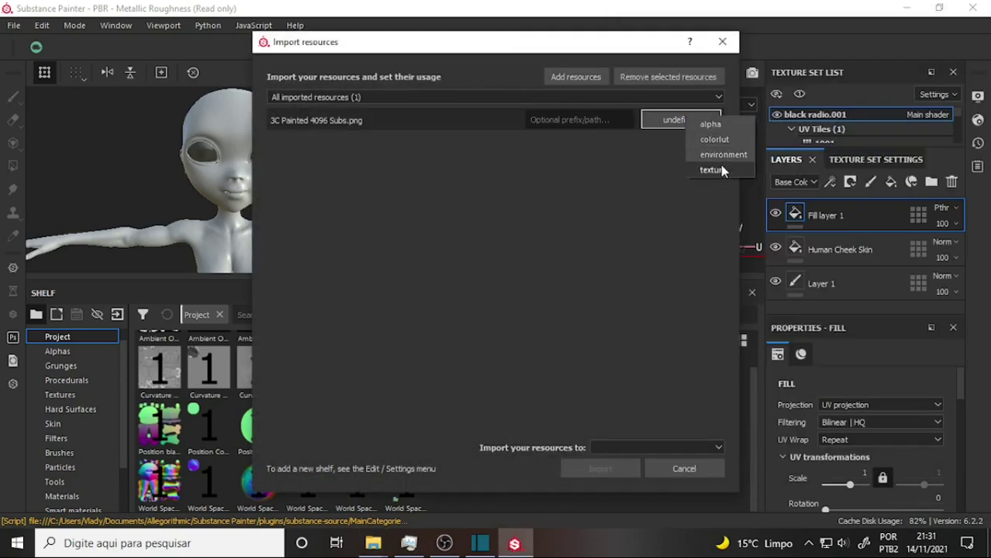
{"action": "left_click", "coordinate": [712, 170]}
{"action": "left_click", "coordinate": [718, 448]}
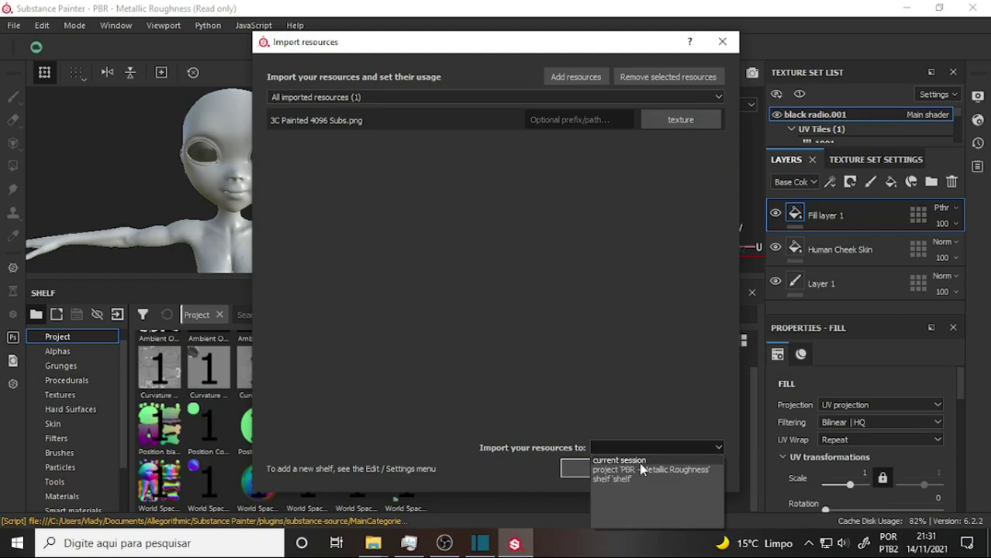
{"action": "left_click", "coordinate": [617, 459]}
{"action": "left_click", "coordinate": [598, 470]}
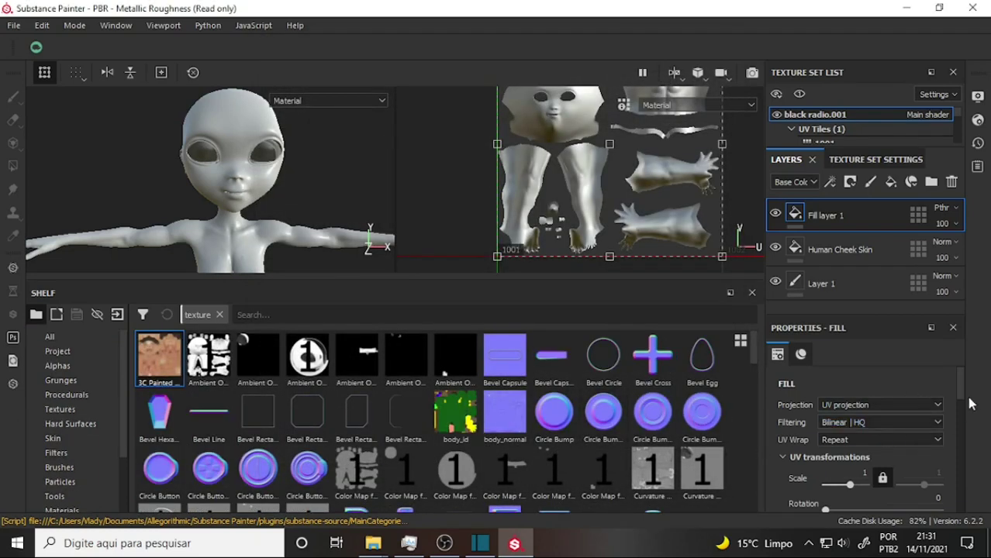
Step: Make the 3C Painted 4096 Subs texture the base colour of Fill layer 1
{"action": "left_click_drag", "start_coordinate": [963, 388], "coordinate": [970, 446]}
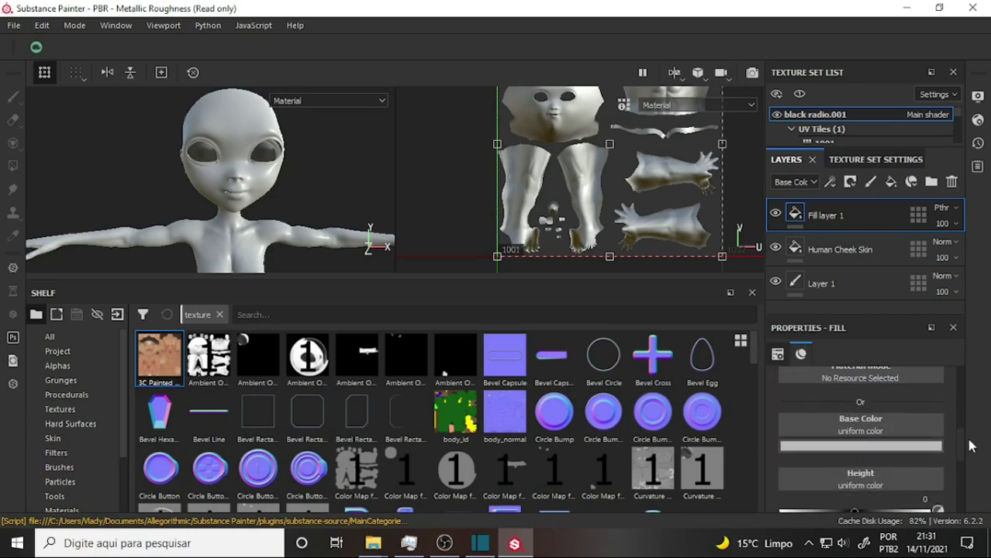
{"action": "left_click_drag", "start_coordinate": [152, 359], "coordinate": [861, 427]}
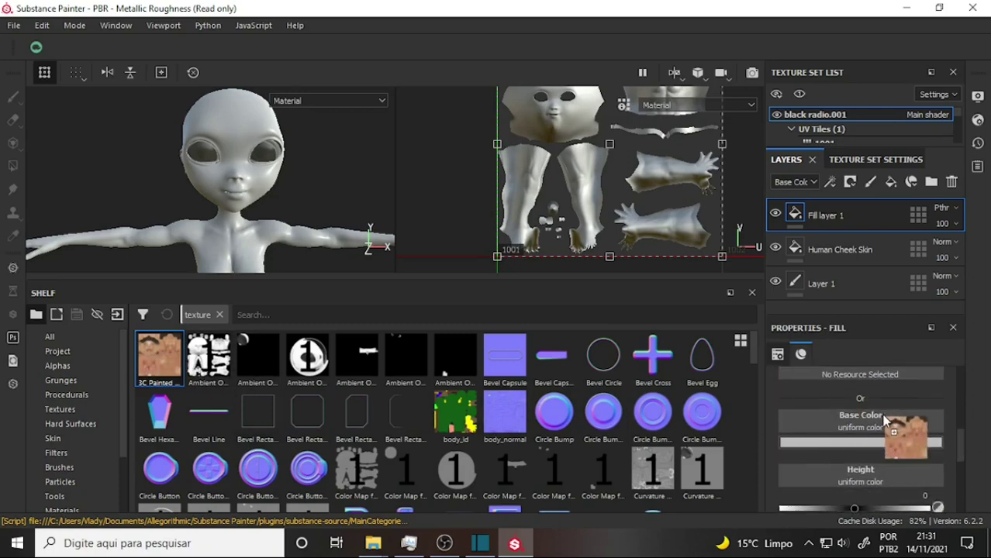
{"action": "scroll", "coordinate": [298, 138], "scroll_direction": "up", "scroll_amount": 4}
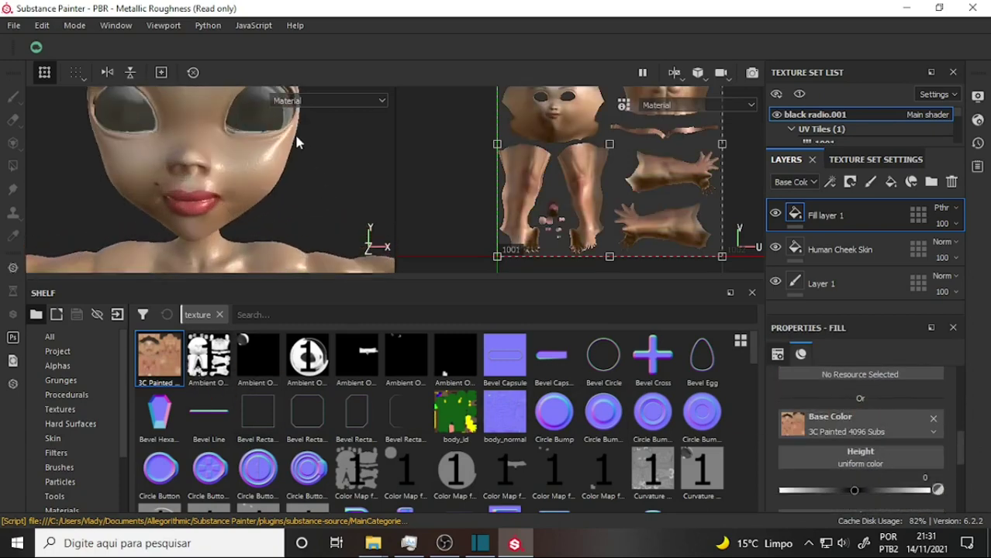
{"action": "scroll", "coordinate": [298, 140], "scroll_direction": "up", "scroll_amount": 2}
{"action": "scroll", "coordinate": [297, 140], "scroll_direction": "down", "scroll_amount": 2}
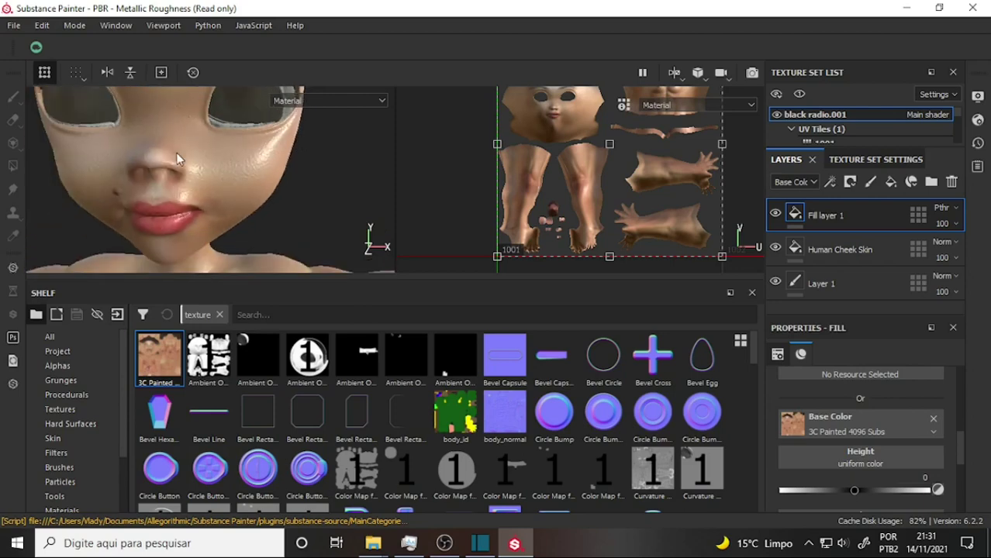
{"action": "scroll", "coordinate": [295, 169], "scroll_direction": "up", "scroll_amount": 2}
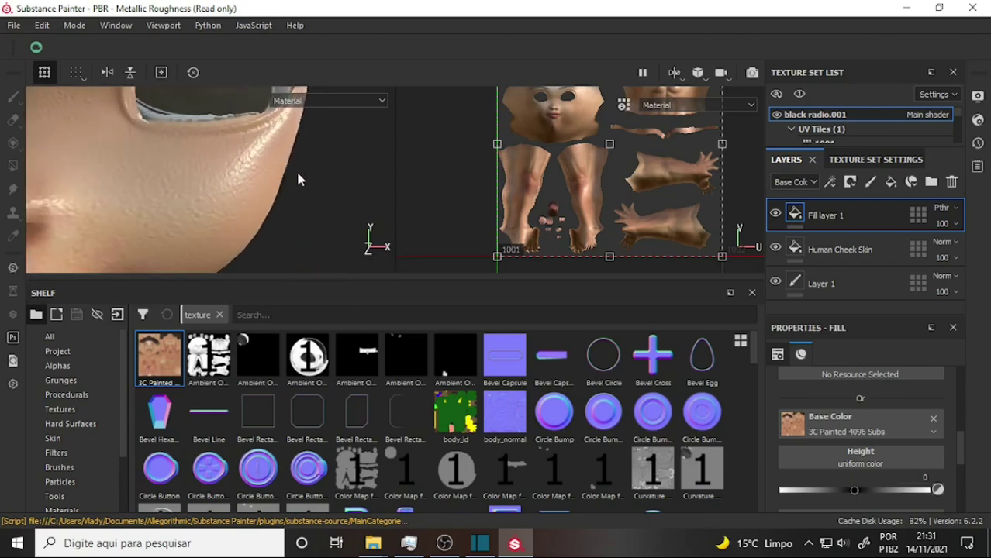
{"action": "scroll", "coordinate": [295, 169], "scroll_direction": "down", "scroll_amount": 2}
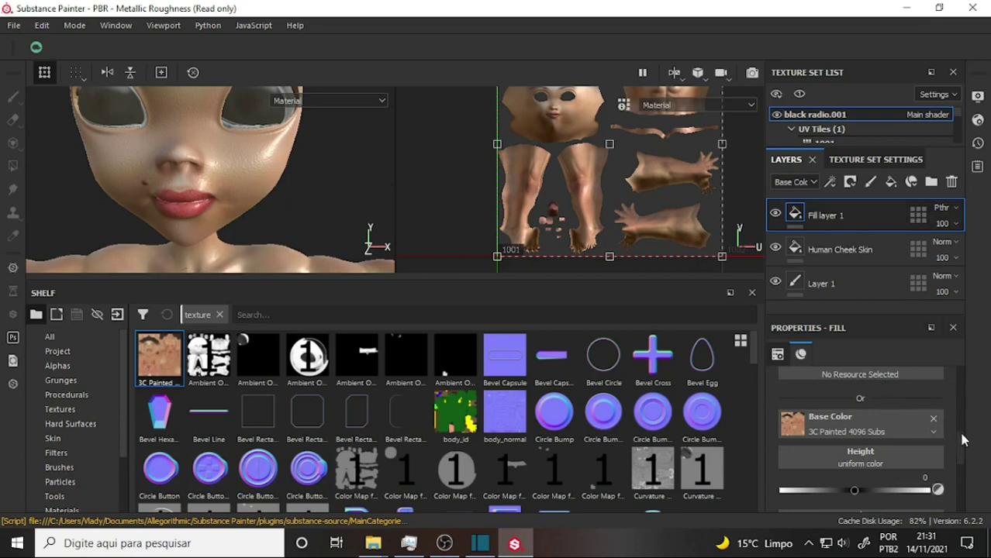
Step: Set Fill layer 1's roughness to about 0.43, then select the Human Cheek Skin layer
{"action": "scroll", "coordinate": [962, 455], "scroll_direction": "down", "scroll_amount": 3}
{"action": "scroll", "coordinate": [962, 458], "scroll_direction": "down", "scroll_amount": 2}
{"action": "scroll", "coordinate": [961, 459], "scroll_direction": "down", "scroll_amount": 1}
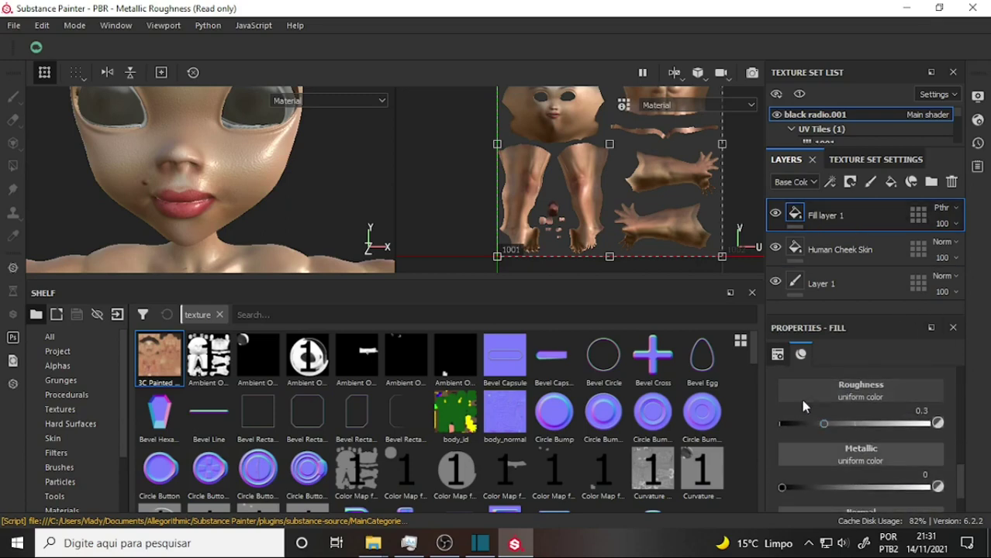
{"action": "left_click_drag", "start_coordinate": [824, 423], "coordinate": [844, 429]}
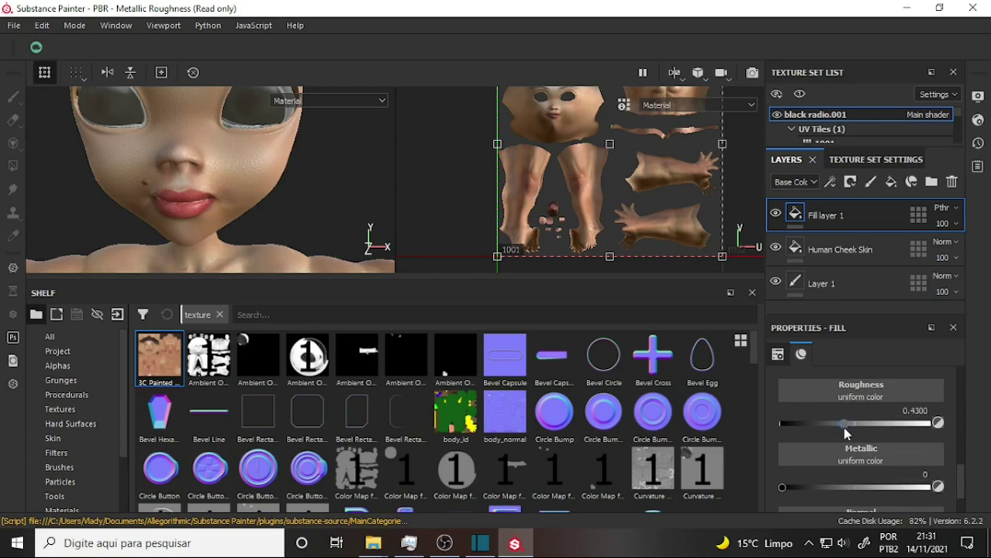
{"action": "left_click", "coordinate": [845, 248]}
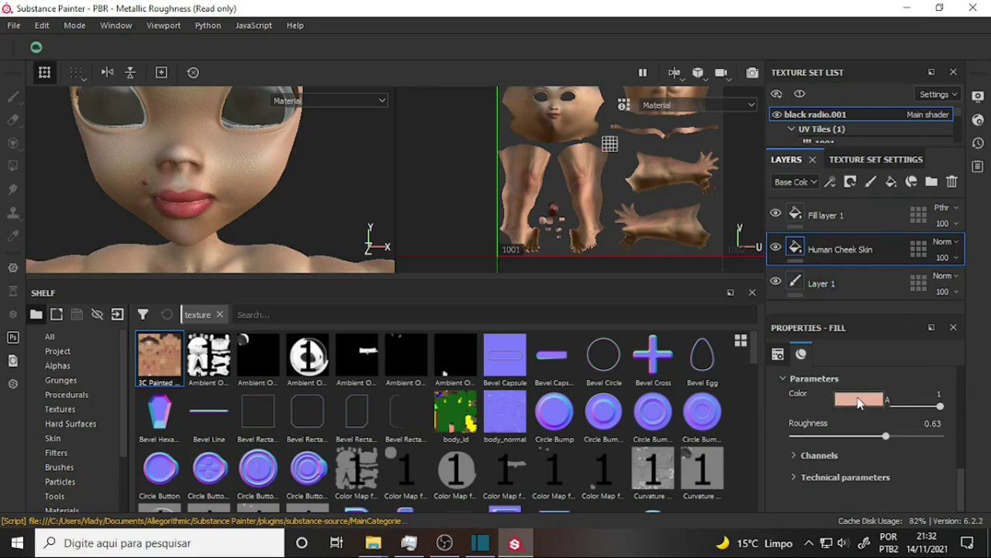
Step: Darken the Human Cheek Skin colour and set its roughness to 0.64
{"action": "left_click", "coordinate": [859, 399]}
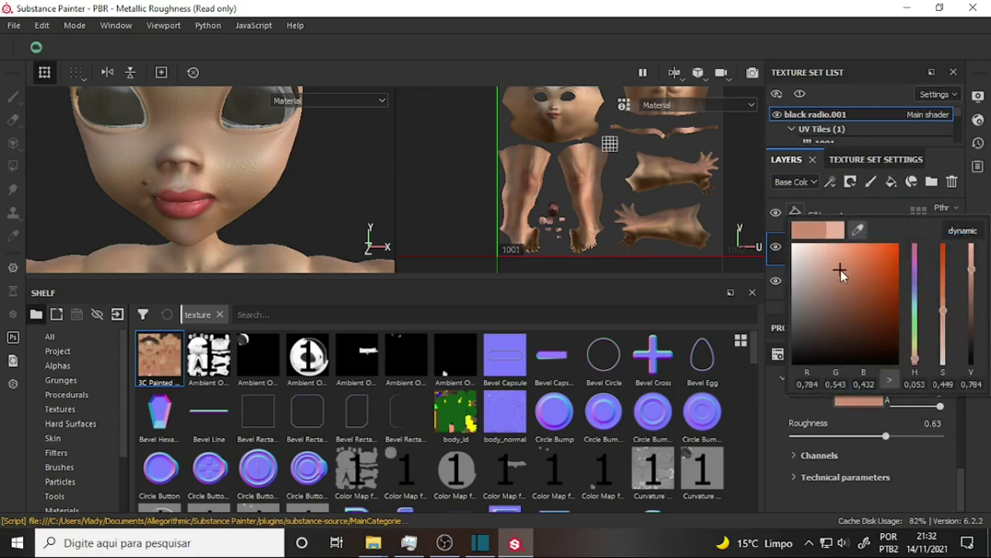
{"action": "left_click_drag", "start_coordinate": [827, 256], "coordinate": [839, 284]}
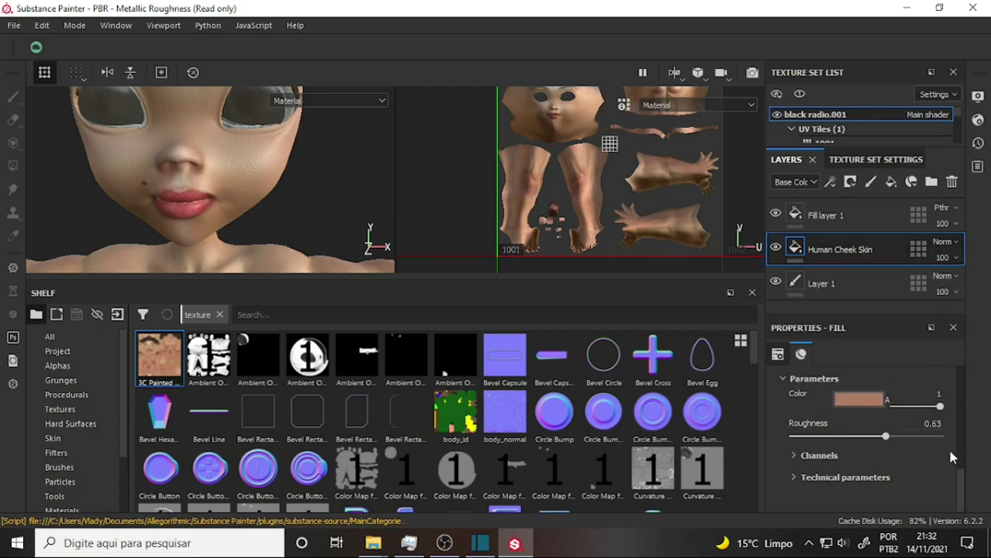
{"action": "mouse_move", "coordinate": [962, 497]}
{"action": "left_mouse_down"}
{"action": "mouse_move", "coordinate": [951, 441]}
{"action": "mouse_move", "coordinate": [953, 495]}
{"action": "left_mouse_up"}
{"action": "left_click_drag", "start_coordinate": [882, 438], "coordinate": [889, 446]}
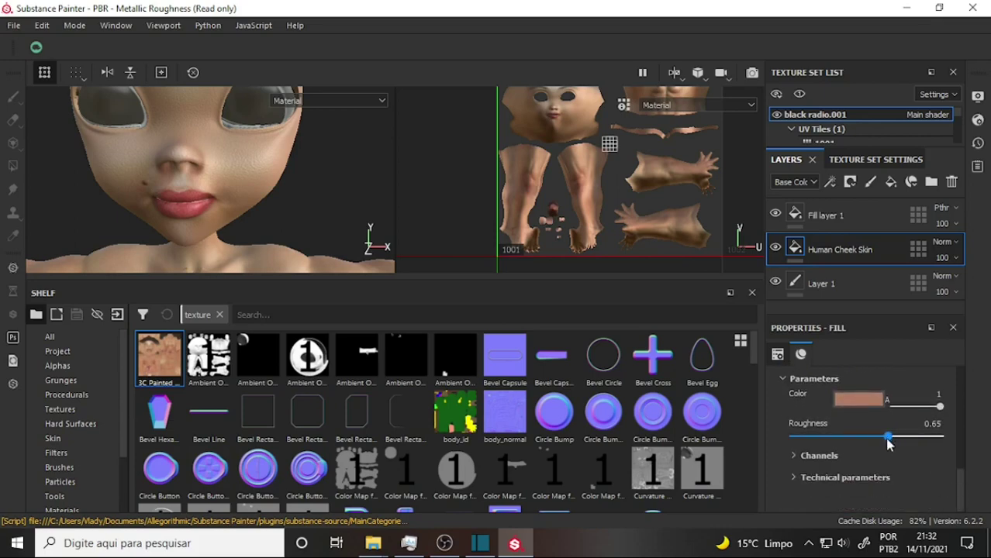
{"action": "mouse_move", "coordinate": [956, 471]}
{"action": "left_mouse_down"}
{"action": "mouse_move", "coordinate": [947, 398]}
{"action": "mouse_move", "coordinate": [952, 454]}
{"action": "left_mouse_up"}
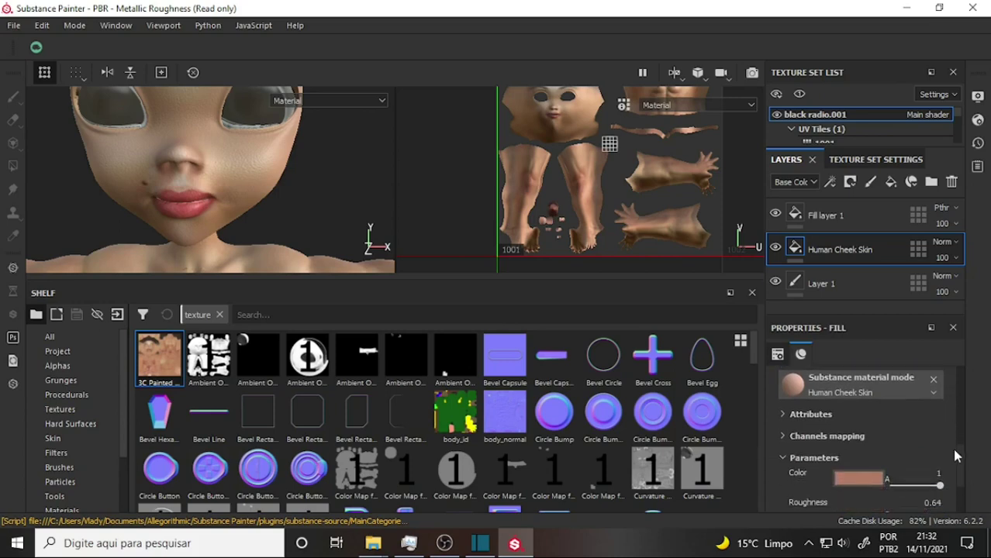
{"action": "left_click", "coordinate": [782, 437]}
{"action": "left_click", "coordinate": [784, 415]}
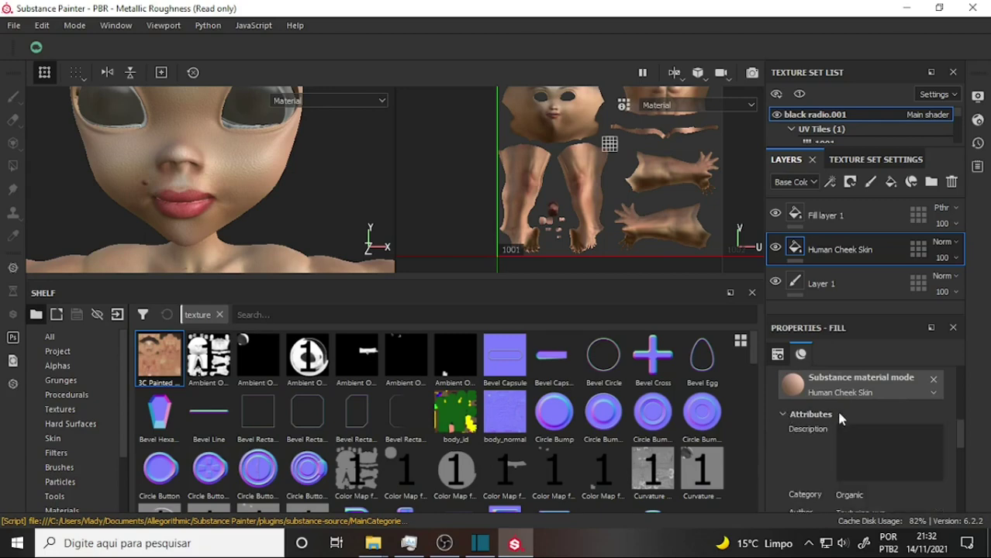
{"action": "scroll", "coordinate": [871, 410], "scroll_direction": "down", "scroll_amount": 5}
{"action": "scroll", "coordinate": [871, 410], "scroll_direction": "up", "scroll_amount": 1}
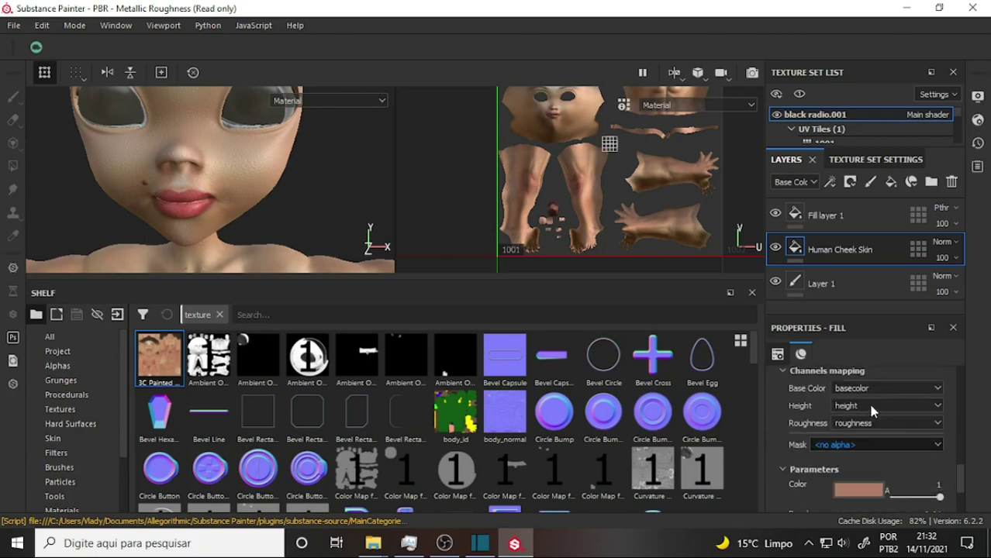
{"action": "scroll", "coordinate": [871, 410], "scroll_direction": "up", "scroll_amount": 1}
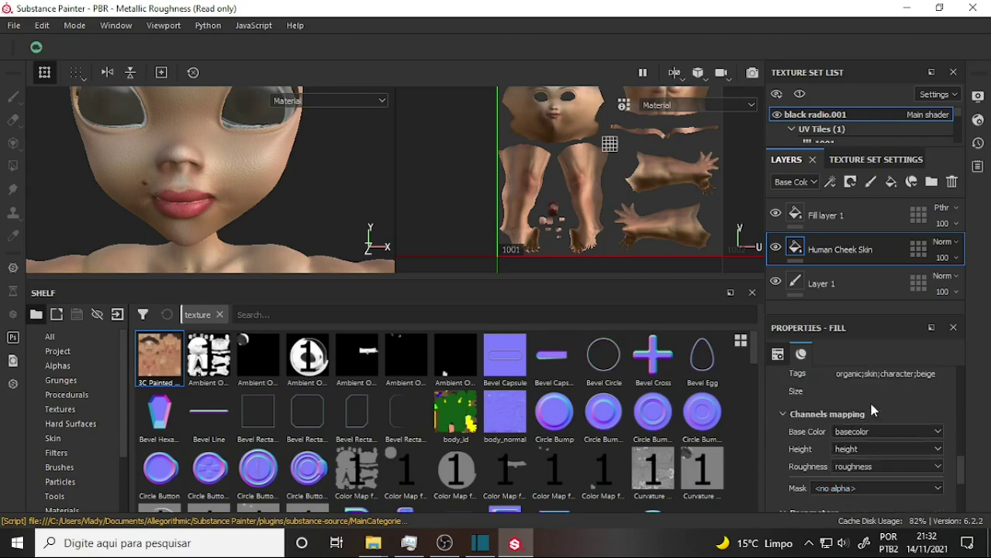
{"action": "left_click", "coordinate": [938, 450]}
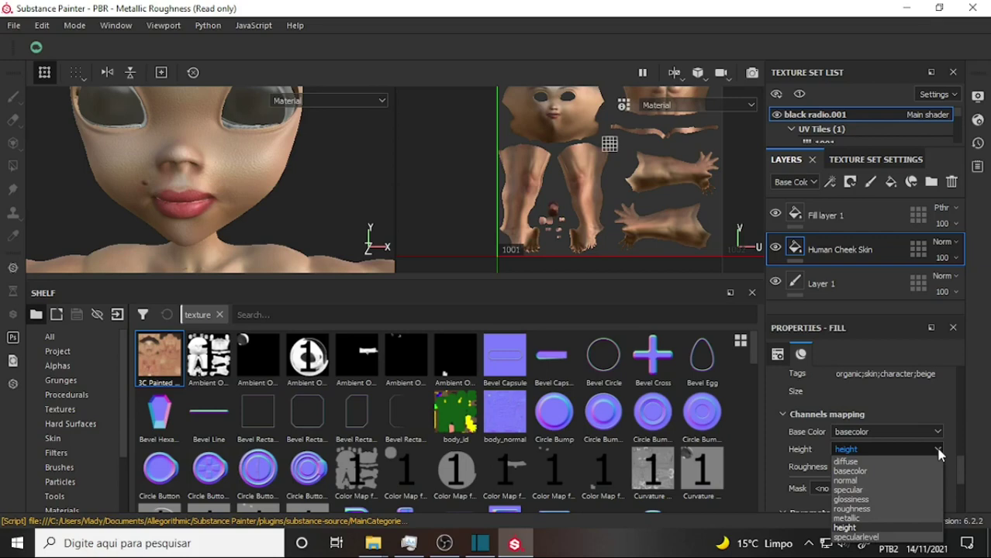
{"action": "left_click", "coordinate": [918, 402]}
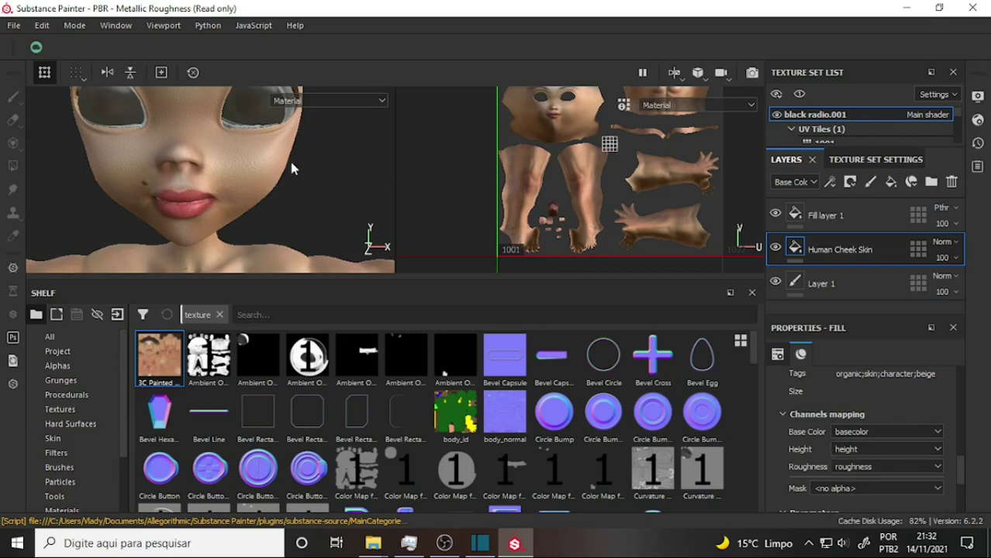
{"action": "scroll", "coordinate": [292, 163], "scroll_direction": "up", "scroll_amount": 2}
{"action": "scroll", "coordinate": [291, 163], "scroll_direction": "down", "scroll_amount": 3}
{"action": "scroll", "coordinate": [289, 163], "scroll_direction": "down", "scroll_amount": 2}
{"action": "scroll", "coordinate": [285, 165], "scroll_direction": "down", "scroll_amount": 2}
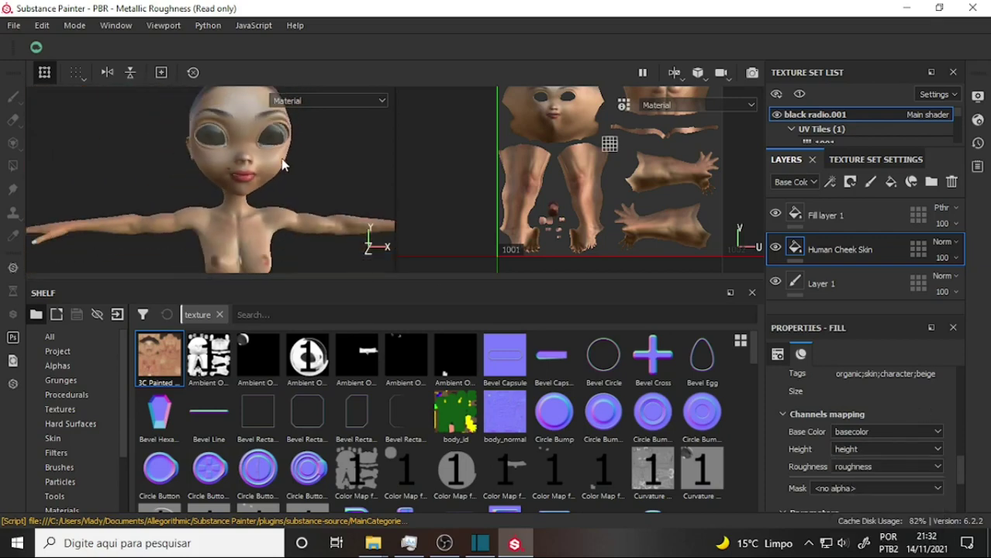
{"action": "scroll", "coordinate": [283, 164], "scroll_direction": "up", "scroll_amount": 2}
{"action": "scroll", "coordinate": [283, 165], "scroll_direction": "up", "scroll_amount": 2}
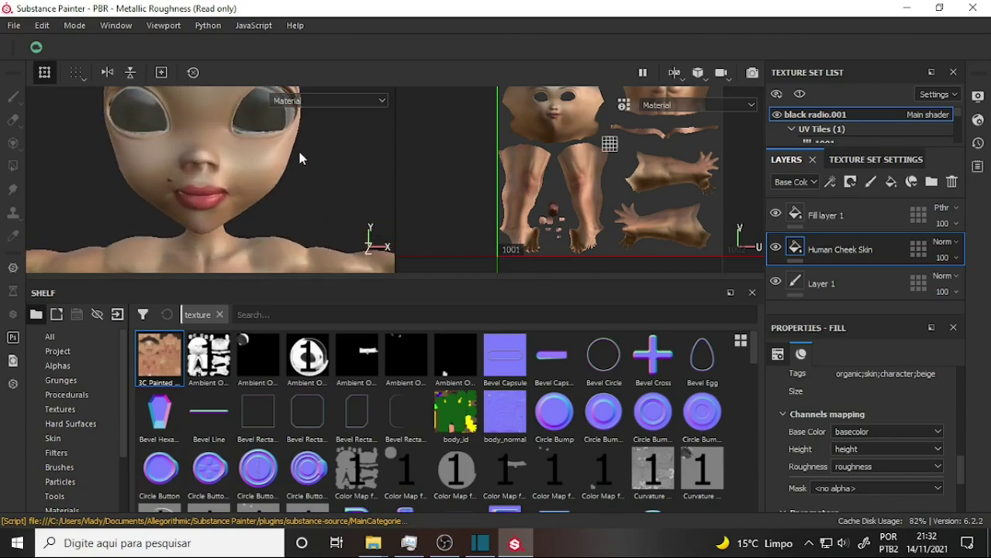
{"action": "right_click", "coordinate": [317, 149]}
{"action": "mouse_move", "coordinate": [335, 174]}
{"action": "left_mouse_down", "text": "alt"}
{"action": "mouse_move", "coordinate": [323, 202]}
{"action": "mouse_move", "coordinate": [168, 193]}
{"action": "mouse_move", "coordinate": [180, 203]}
{"action": "mouse_move", "coordinate": [232, 195]}
{"action": "mouse_move", "coordinate": [19, 97]}
{"action": "mouse_move", "coordinate": [12, 162]}
{"action": "mouse_move", "coordinate": [41, 222]}
{"action": "left_mouse_up", "text": "alt"}
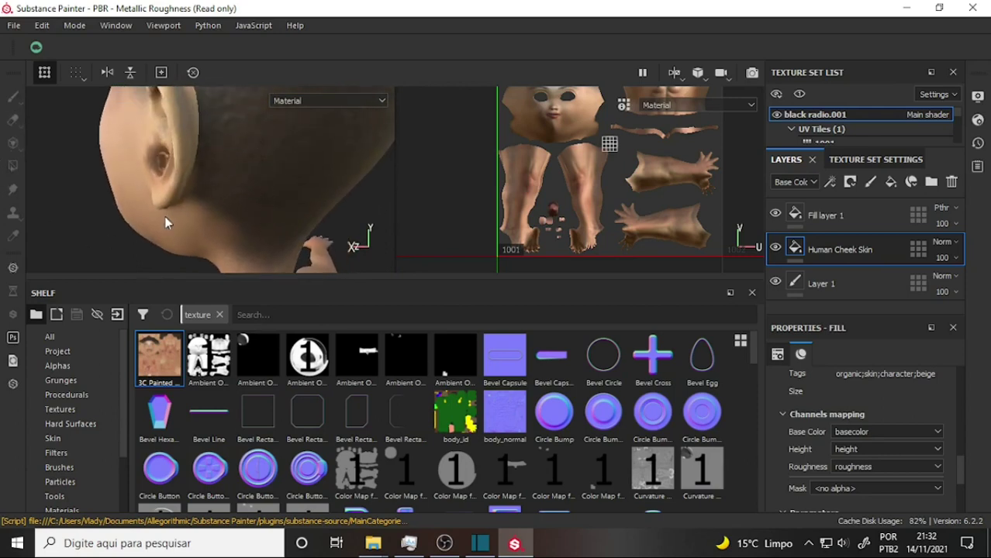
{"action": "mouse_move", "coordinate": [164, 216]}
{"action": "left_mouse_down", "text": "alt"}
{"action": "mouse_move", "coordinate": [149, 226]}
{"action": "mouse_move", "coordinate": [458, 195]}
{"action": "mouse_move", "coordinate": [350, 210]}
{"action": "mouse_move", "coordinate": [97, 198]}
{"action": "mouse_move", "coordinate": [102, 227]}
{"action": "left_mouse_up", "text": "alt"}
{"action": "left_click_drag", "start_coordinate": [104, 243], "coordinate": [265, 213], "text": "alt"}
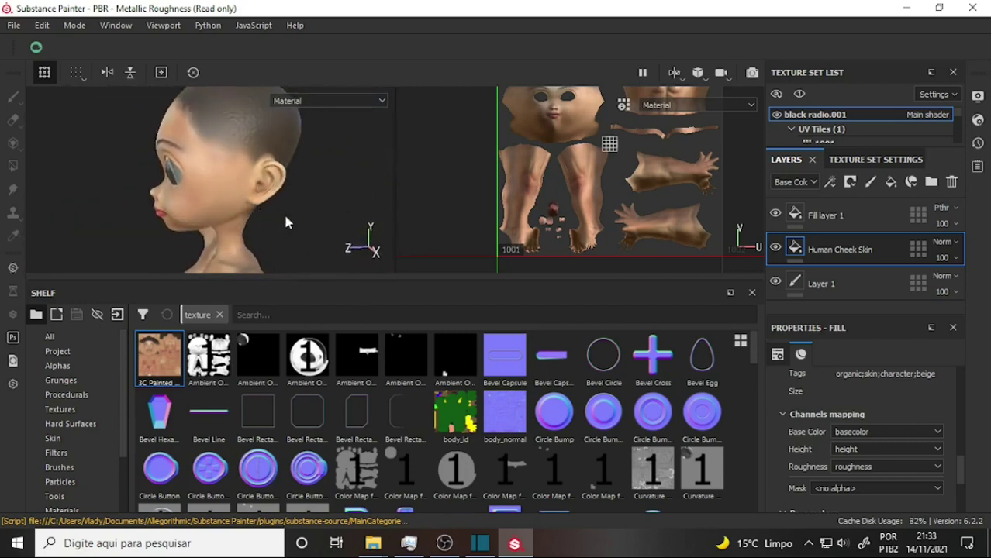
{"action": "middle_click_drag", "start_coordinate": [283, 212], "coordinate": [235, 31], "text": "alt"}
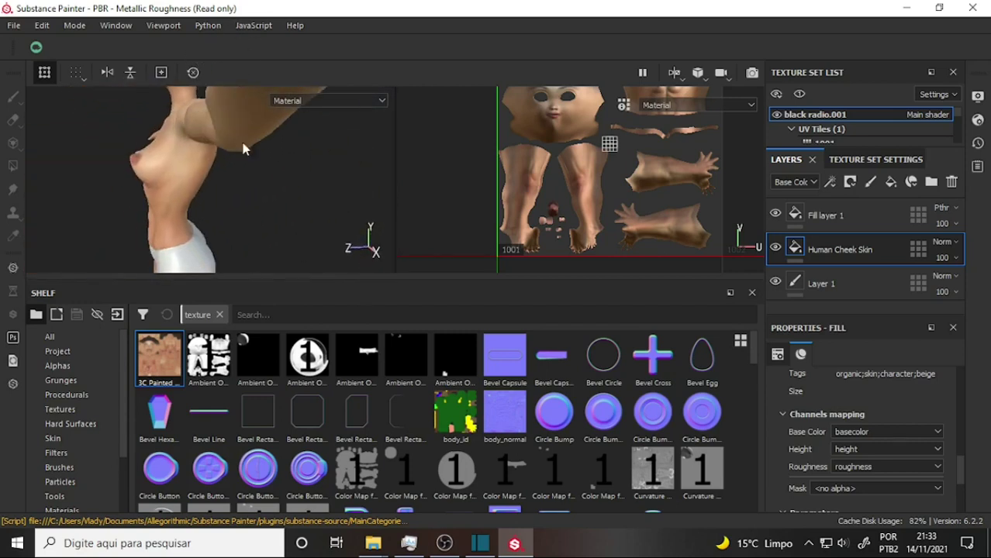
{"action": "left_click_drag", "start_coordinate": [241, 147], "coordinate": [91, 121], "text": "alt"}
{"action": "scroll", "coordinate": [91, 121], "scroll_direction": "down", "scroll_amount": 3}
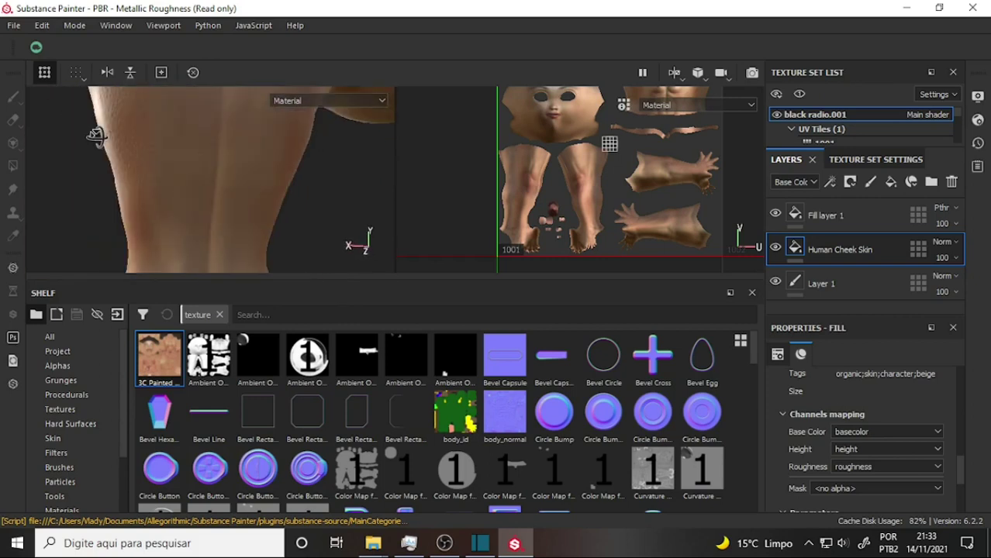
{"action": "middle_click_drag", "start_coordinate": [200, 162], "coordinate": [230, 178], "text": "alt"}
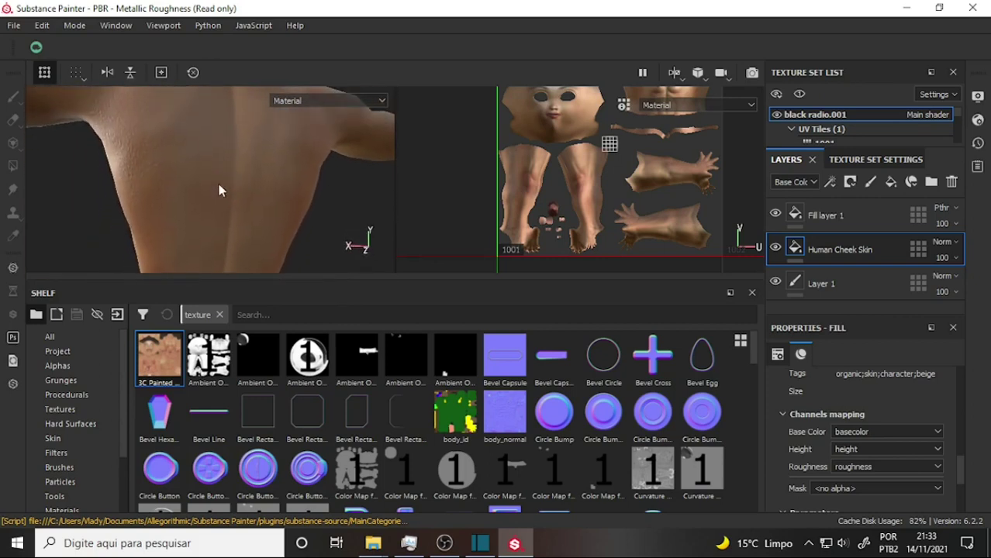
Step: Rotate the lighting across the back and set Human Cheek Skin's UV scale to 60
{"action": "right_click_drag", "start_coordinate": [120, 179], "coordinate": [84, 196], "text": "shift"}
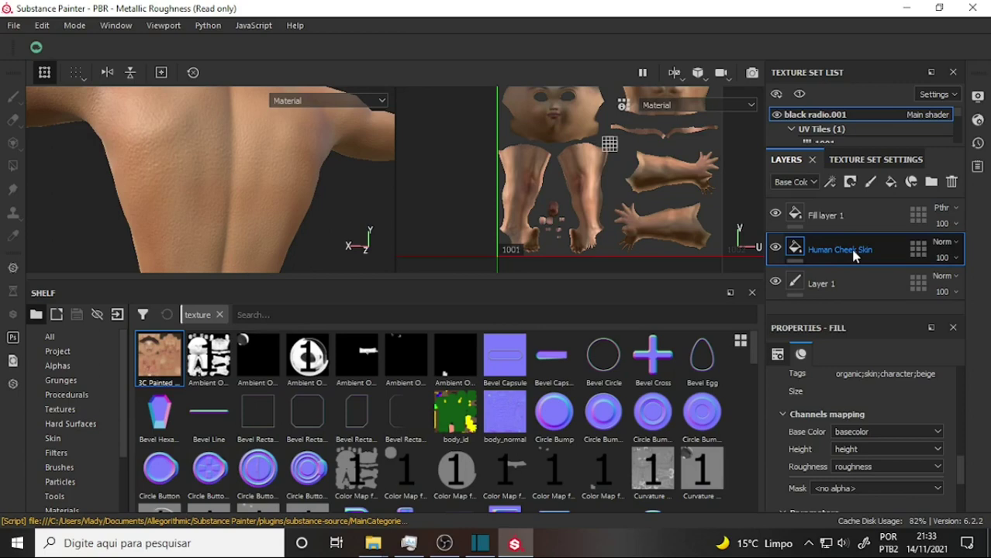
{"action": "scroll", "coordinate": [960, 470], "scroll_direction": "up", "scroll_amount": 1}
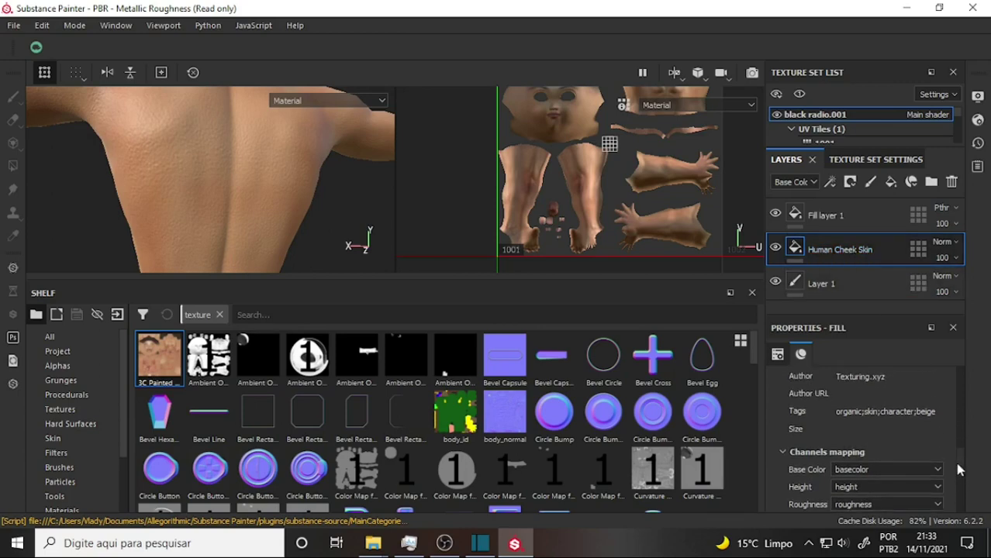
{"action": "left_click_drag", "start_coordinate": [960, 465], "coordinate": [955, 406]}
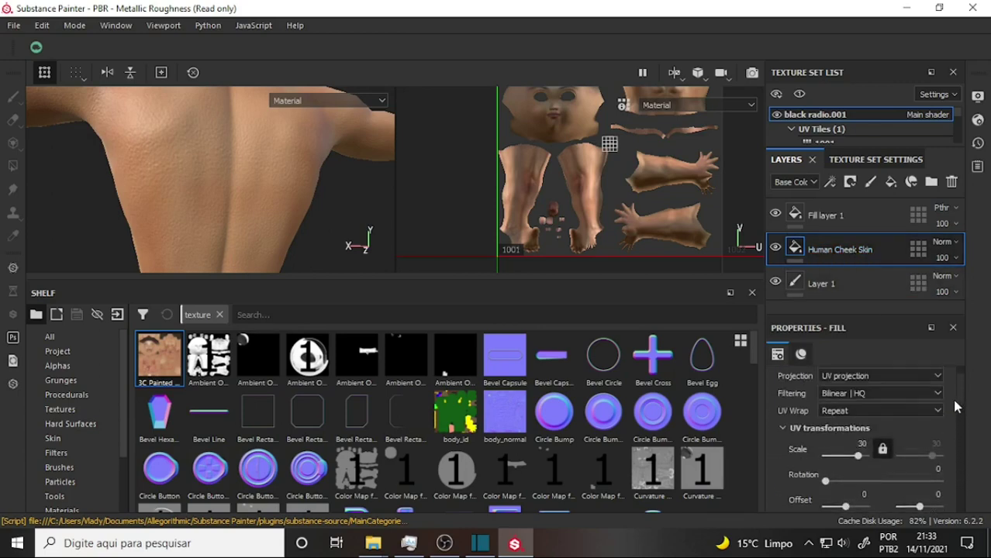
{"action": "scroll", "coordinate": [955, 406], "scroll_direction": "down", "scroll_amount": 1}
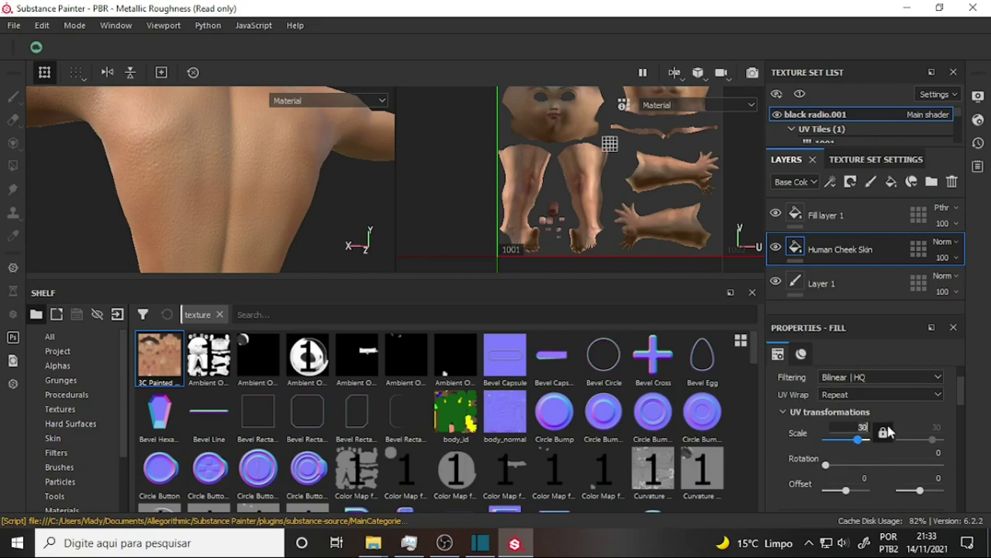
{"action": "type", "text": "60"}
{"action": "key", "text": "Return"}
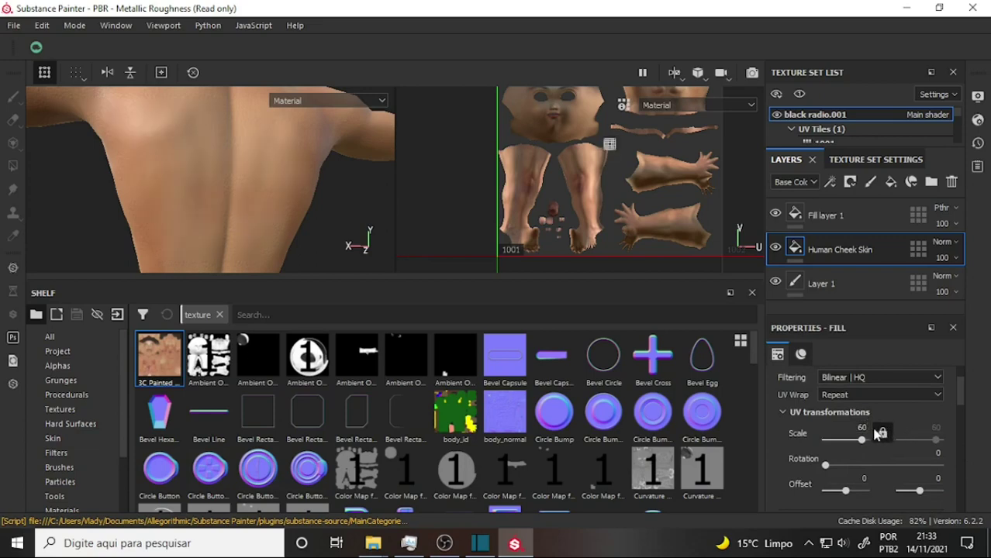
Step: Change Human Cheek Skin's UV scale from 60 to 40
{"action": "left_click", "coordinate": [861, 428]}
{"action": "type", "text": "40"}
{"action": "key", "text": "Return"}
{"action": "scroll", "coordinate": [279, 195], "scroll_direction": "down", "scroll_amount": 2}
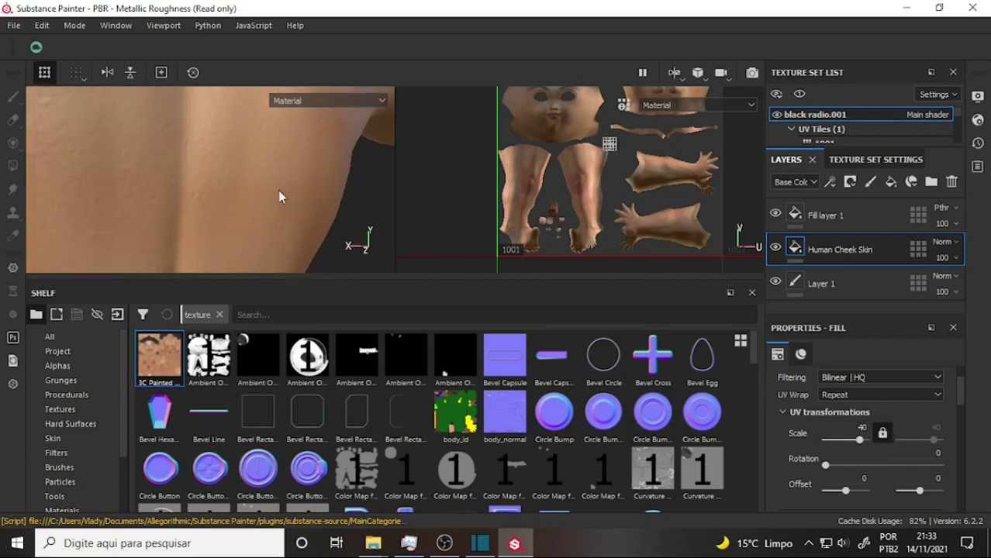
{"action": "scroll", "coordinate": [278, 195], "scroll_direction": "down", "scroll_amount": 1}
{"action": "scroll", "coordinate": [281, 196], "scroll_direction": "down", "scroll_amount": 2}
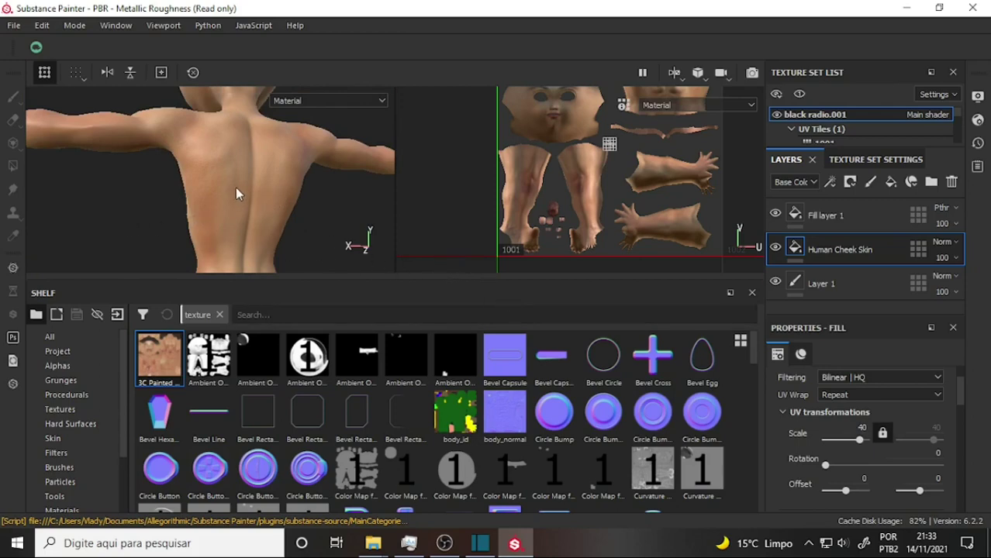
Step: Orbit and pan around the back of the head to a frontal view of the face
{"action": "left_click_drag", "start_coordinate": [260, 169], "coordinate": [262, 177], "text": "alt"}
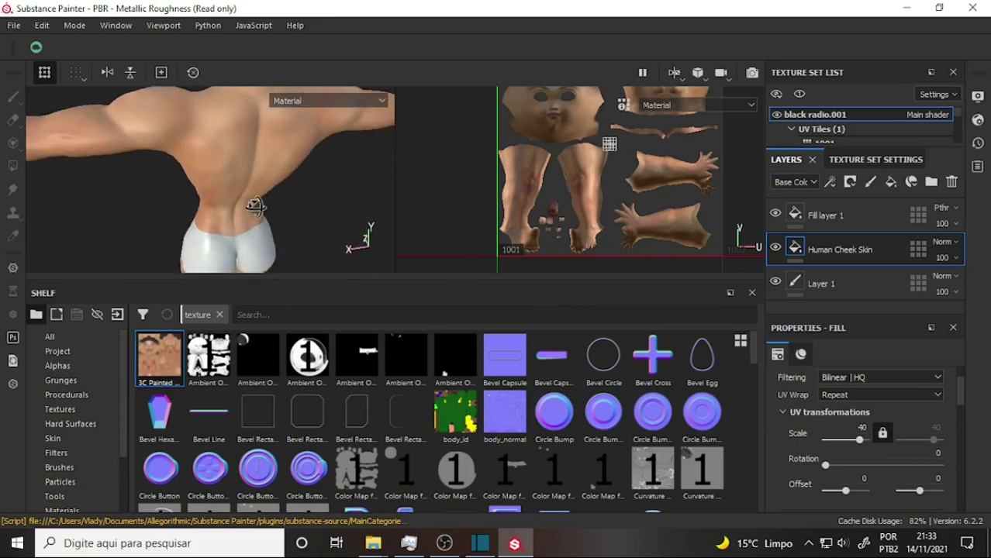
{"action": "mouse_move", "coordinate": [234, 144]}
{"action": "left_mouse_down", "text": "alt"}
{"action": "mouse_move", "coordinate": [183, 214]}
{"action": "mouse_move", "coordinate": [308, 215]}
{"action": "left_mouse_up", "text": "alt"}
{"action": "scroll", "coordinate": [183, 213], "scroll_direction": "up", "scroll_amount": 2}
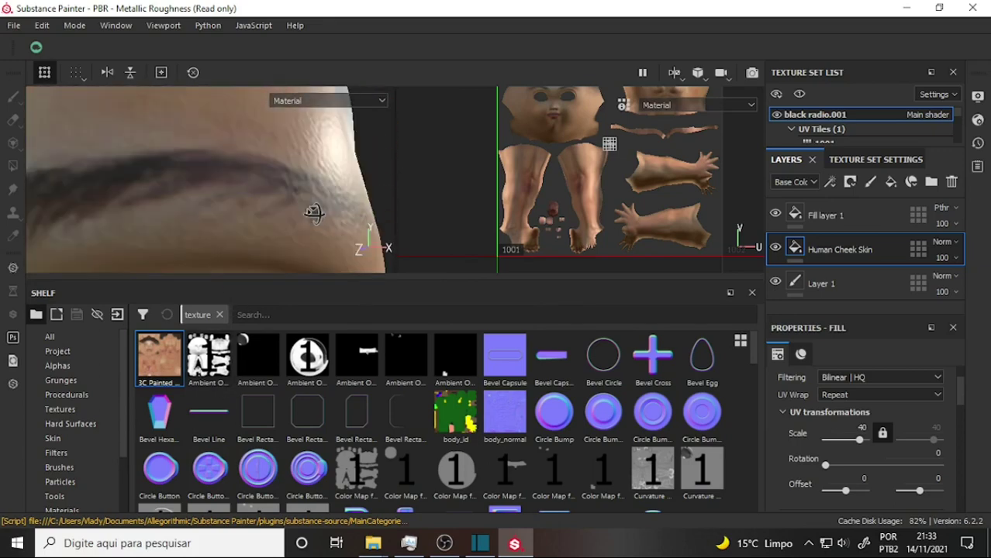
{"action": "scroll", "coordinate": [301, 224], "scroll_direction": "down", "scroll_amount": 3}
{"action": "scroll", "coordinate": [301, 224], "scroll_direction": "down", "scroll_amount": 2}
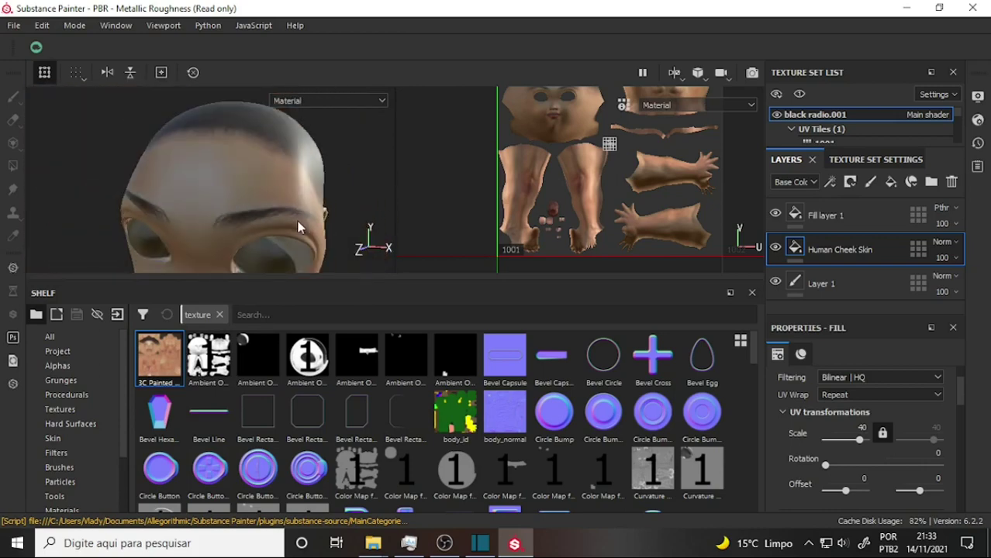
{"action": "mouse_move", "coordinate": [301, 224]}
{"action": "middle_mouse_down", "text": "alt"}
{"action": "mouse_move", "coordinate": [287, 249]}
{"action": "mouse_move", "coordinate": [306, 84]}
{"action": "middle_mouse_up", "text": "alt"}
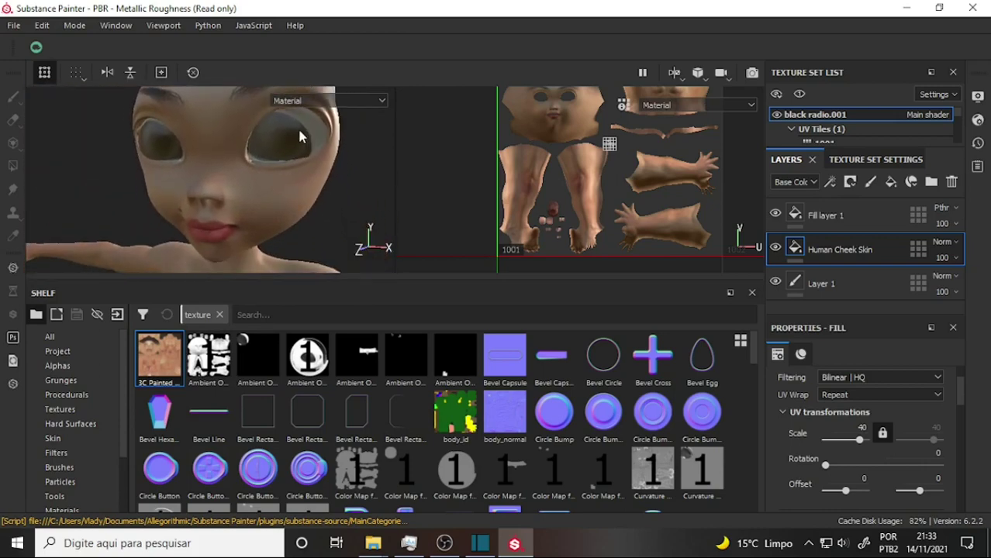
{"action": "left_click_drag", "start_coordinate": [297, 126], "coordinate": [347, 152], "text": "alt"}
Step: Reframe the face, rotate the lighting, briefly switch to the recorder, and open the File menu
{"action": "mouse_move", "coordinate": [334, 161]}
{"action": "middle_mouse_down", "text": "alt"}
{"action": "mouse_move", "coordinate": [345, 111]}
{"action": "mouse_move", "coordinate": [449, 104]}
{"action": "mouse_move", "coordinate": [336, 162]}
{"action": "middle_mouse_up", "text": "alt"}
{"action": "left_click_drag", "start_coordinate": [336, 162], "coordinate": [151, 200], "text": "alt"}
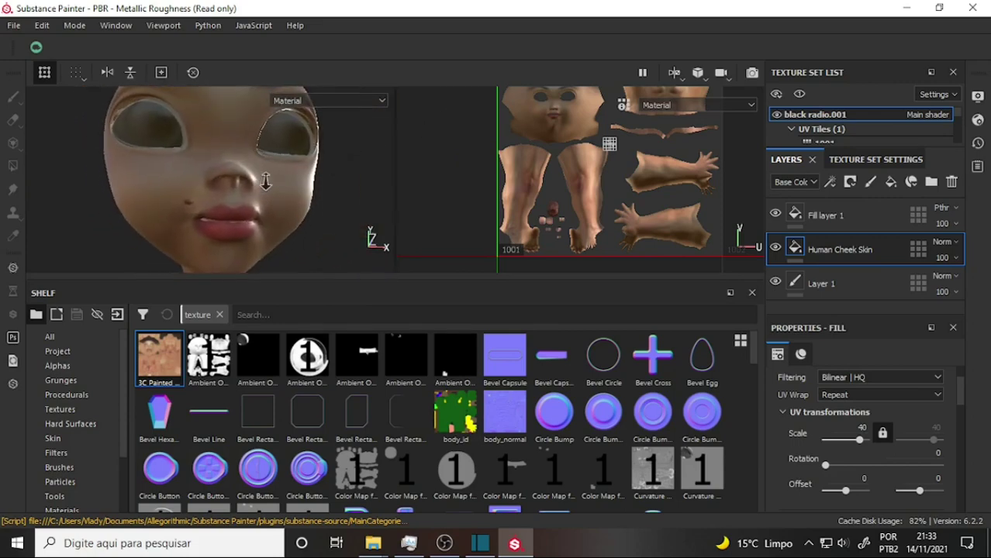
{"action": "right_click_drag", "start_coordinate": [125, 187], "coordinate": [273, 227], "text": "shift"}
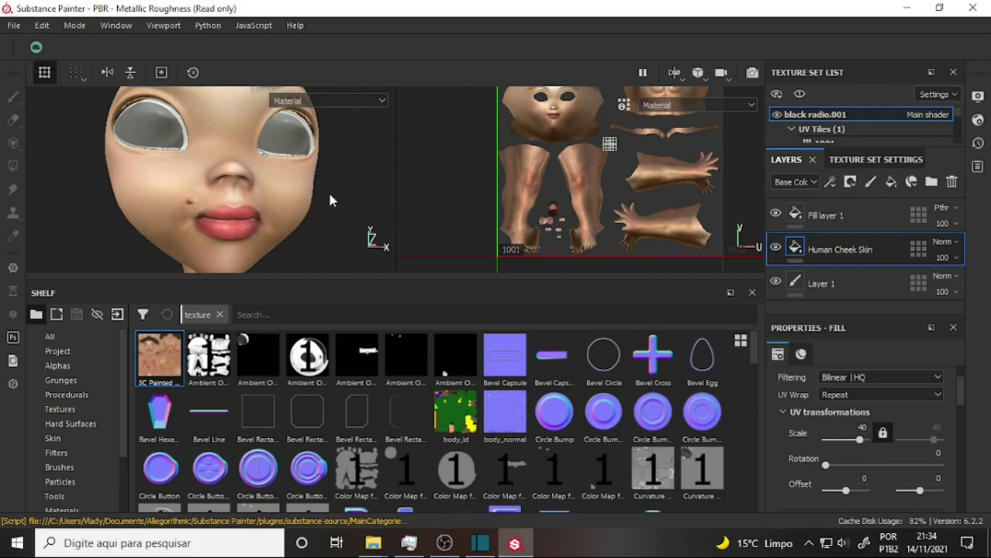
{"action": "mouse_move", "coordinate": [327, 190]}
{"action": "middle_mouse_down", "text": "alt"}
{"action": "mouse_move", "coordinate": [308, 218]}
{"action": "mouse_move", "coordinate": [325, 179]}
{"action": "middle_mouse_up", "text": "alt"}
{"action": "mouse_move", "coordinate": [327, 180]}
{"action": "left_mouse_down", "text": "alt"}
{"action": "mouse_move", "coordinate": [295, 186]}
{"action": "mouse_move", "coordinate": [314, 177]}
{"action": "left_mouse_up", "text": "alt"}
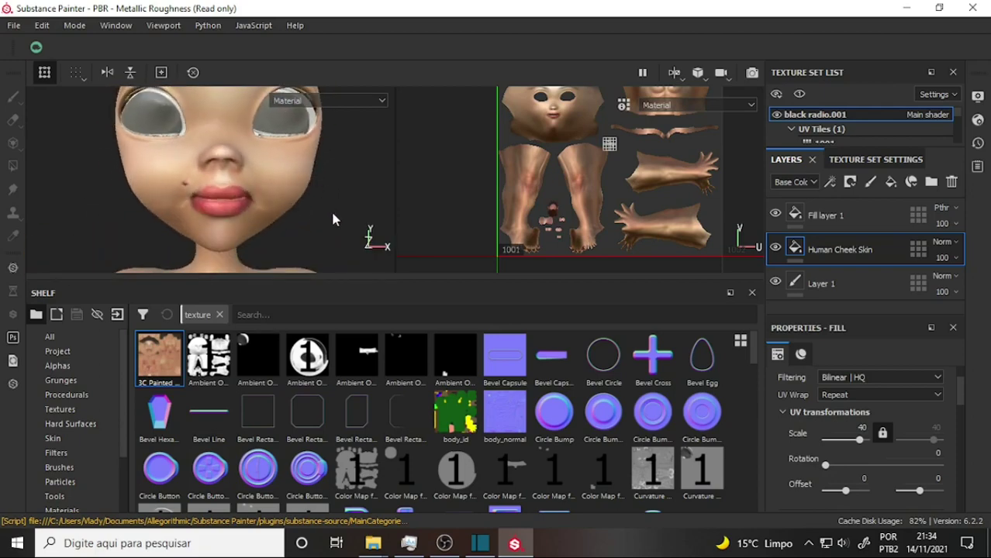
{"action": "left_click", "coordinate": [443, 544]}
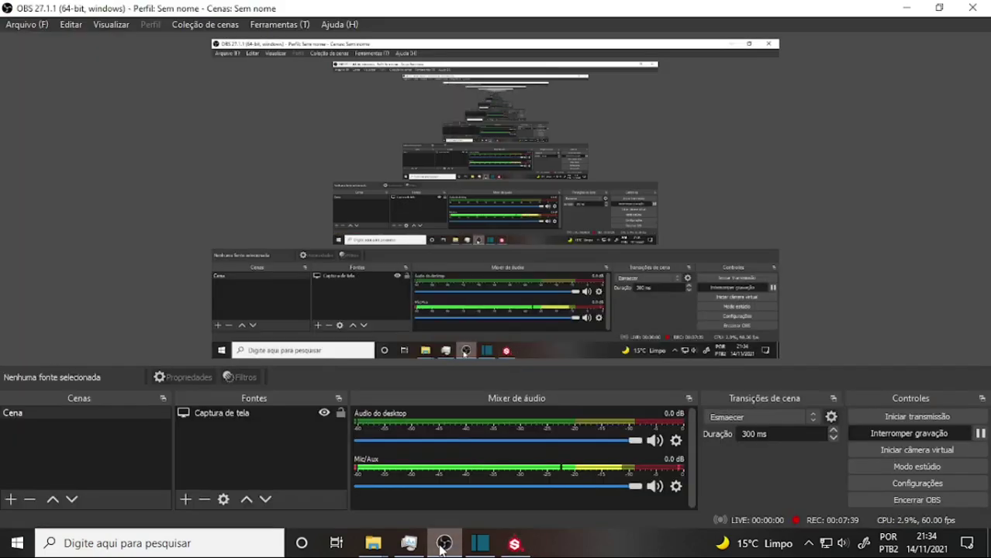
{"action": "left_click", "coordinate": [443, 544]}
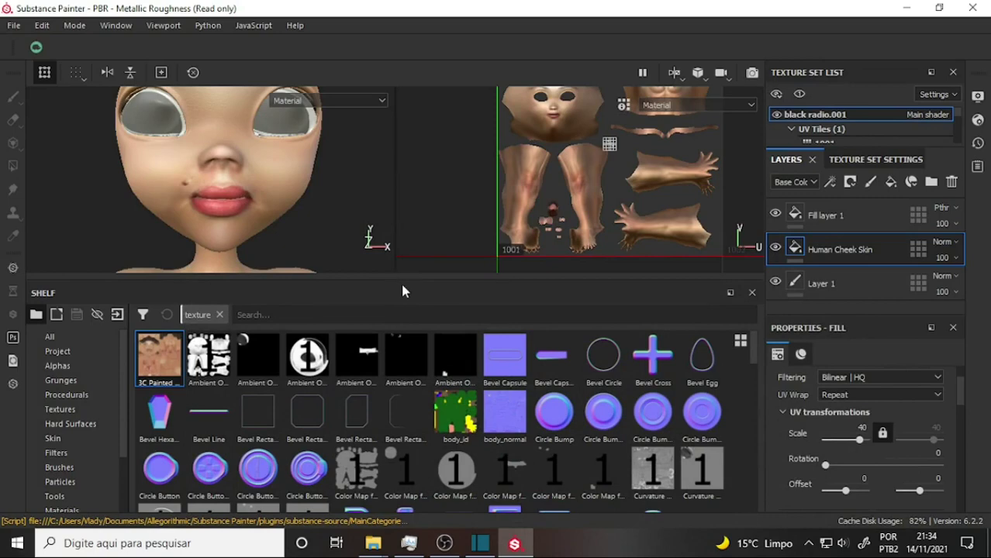
{"action": "left_click", "coordinate": [14, 25]}
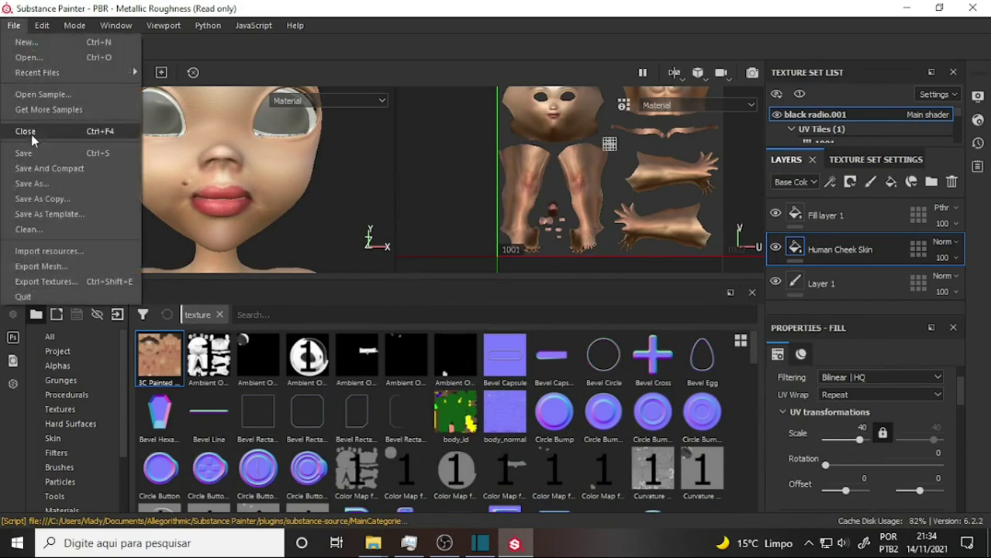
Step: Open Export Textures and set padding to No padding (passthrough)
{"action": "left_click", "coordinate": [48, 281]}
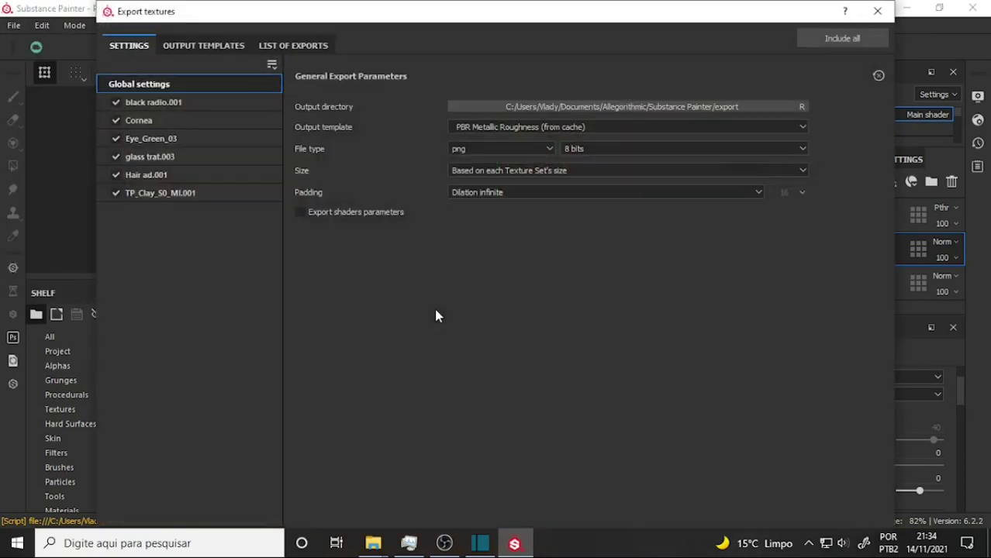
{"action": "left_click", "coordinate": [759, 192]}
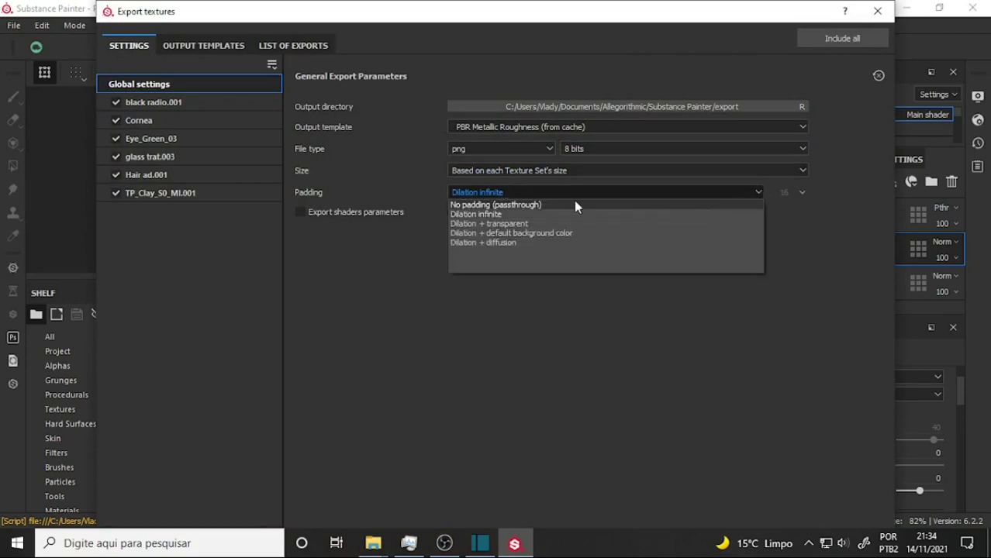
{"action": "left_click", "coordinate": [534, 206]}
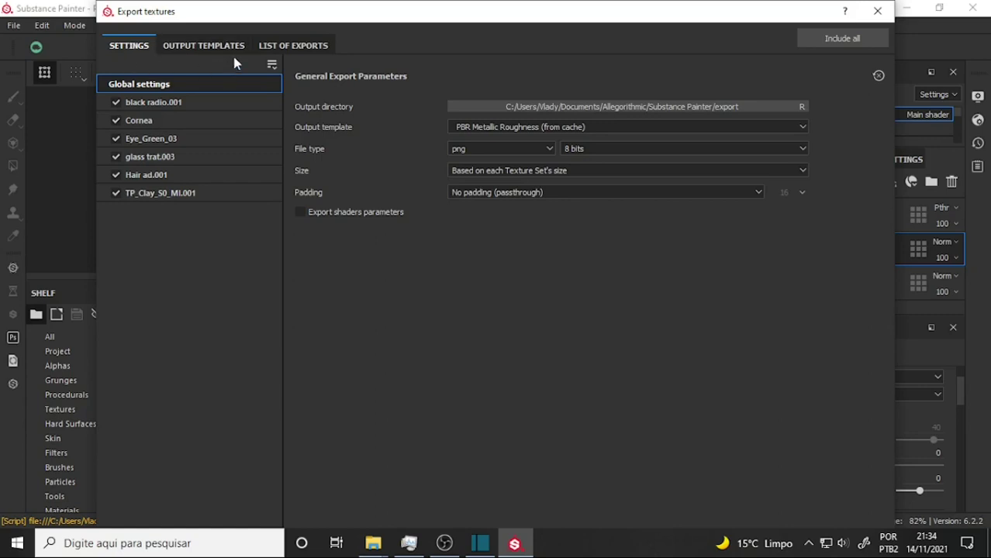
Step: Preview the Cycles output template, then return to Settings and open the output-directory picker
{"action": "left_click", "coordinate": [205, 44]}
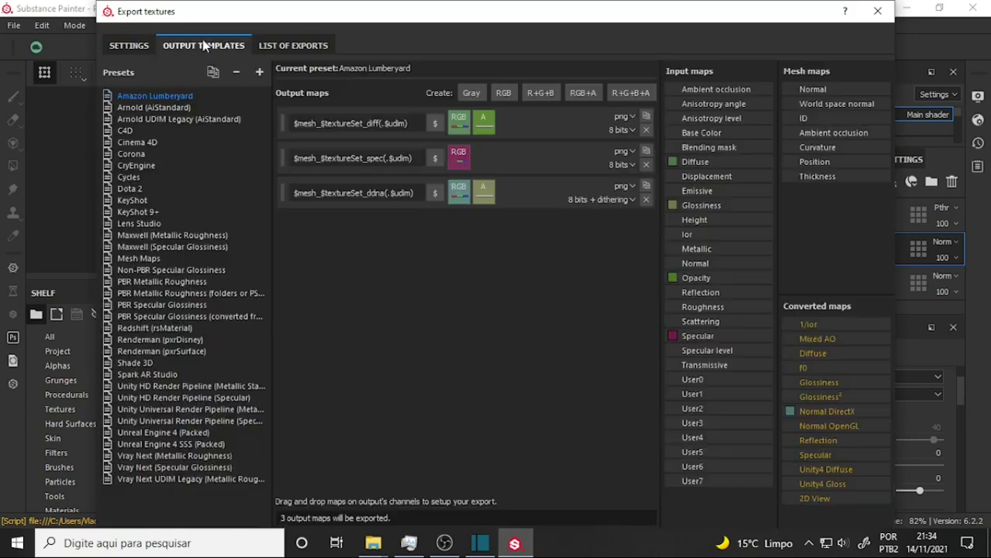
{"action": "left_click", "coordinate": [137, 178]}
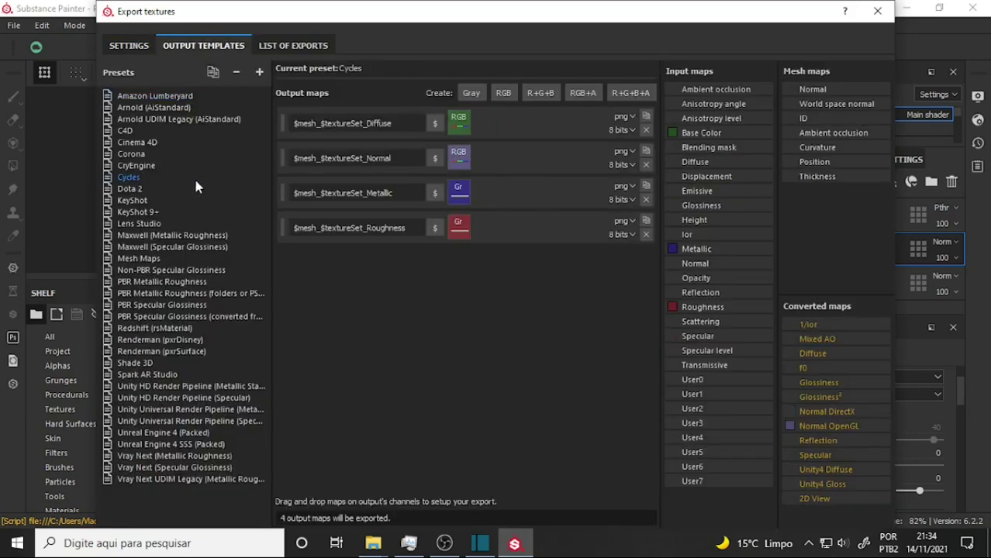
{"action": "left_click", "coordinate": [126, 45]}
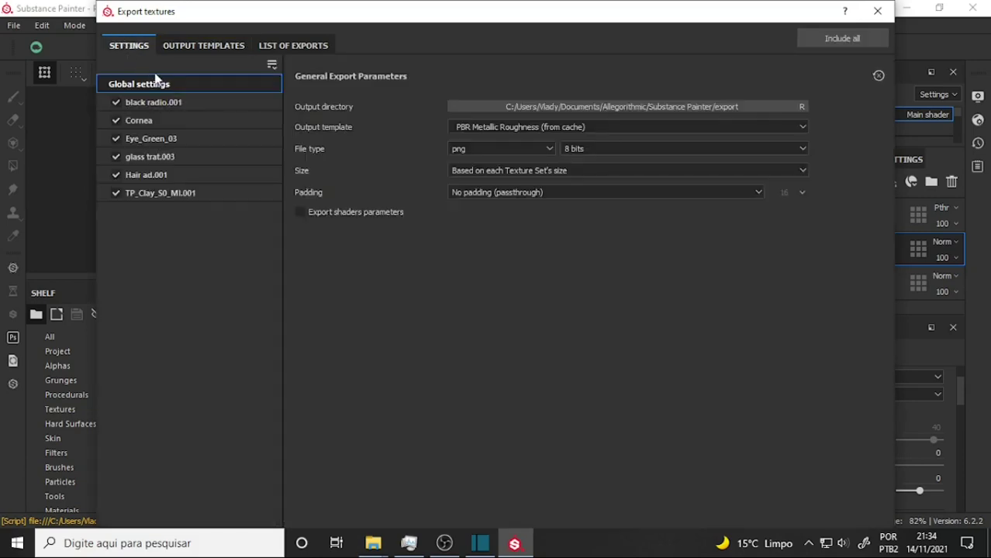
{"action": "left_click", "coordinate": [756, 106]}
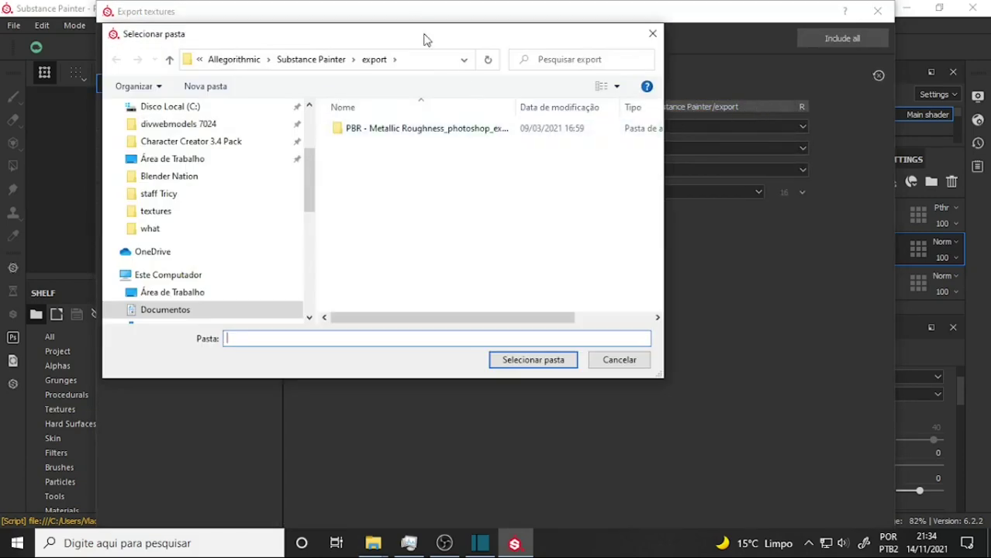
Step: Browse the folder picker to C:\trabalho\what\Bate Lata\staff Tricy
{"action": "left_click_drag", "start_coordinate": [425, 37], "coordinate": [584, 90]}
{"action": "left_click", "coordinate": [328, 331]}
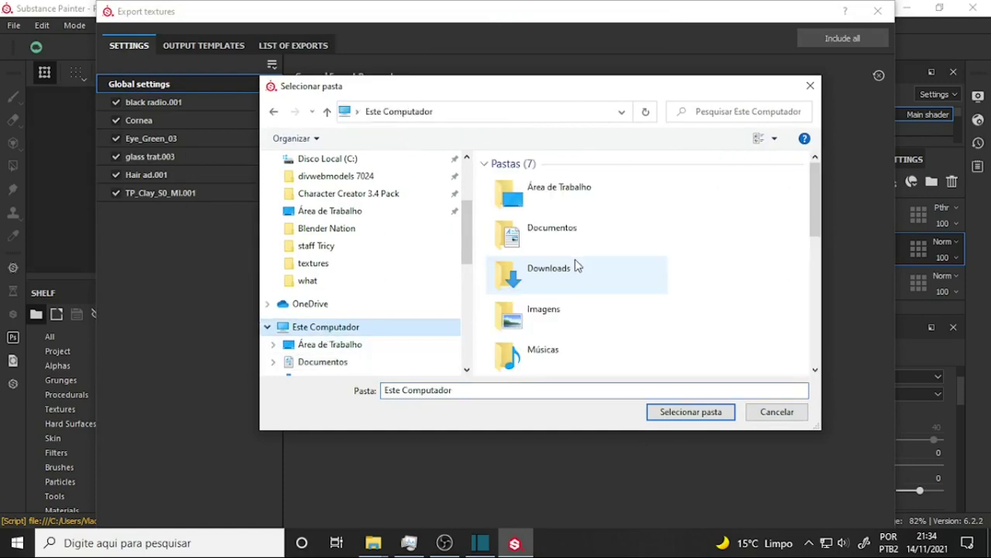
{"action": "left_click_drag", "start_coordinate": [814, 217], "coordinate": [814, 307]}
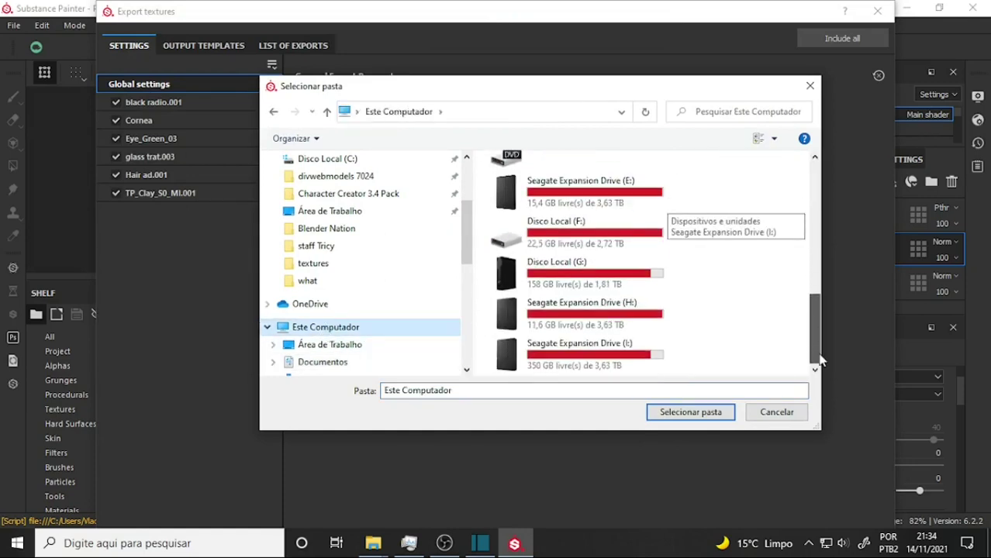
{"action": "double_click", "coordinate": [556, 236]}
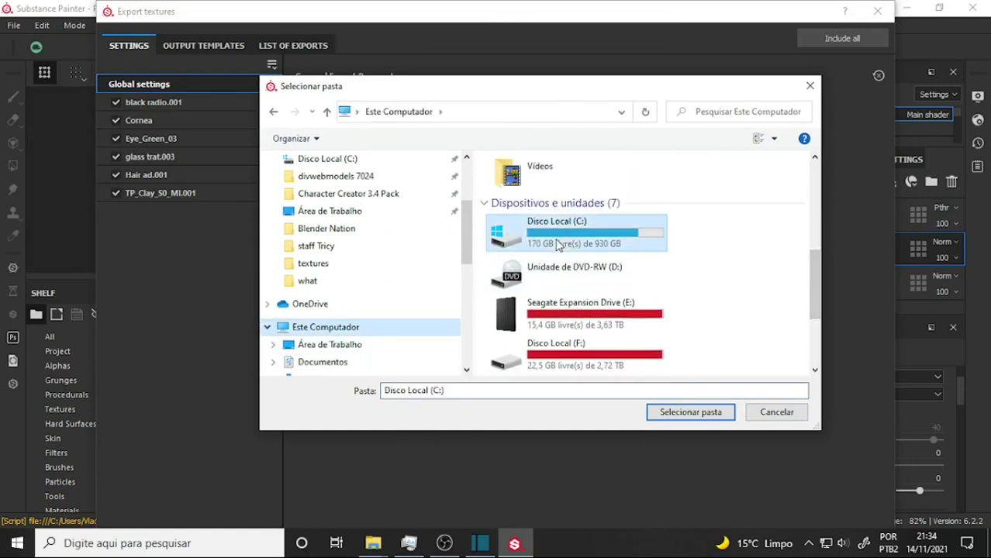
{"action": "double_click", "coordinate": [516, 288]}
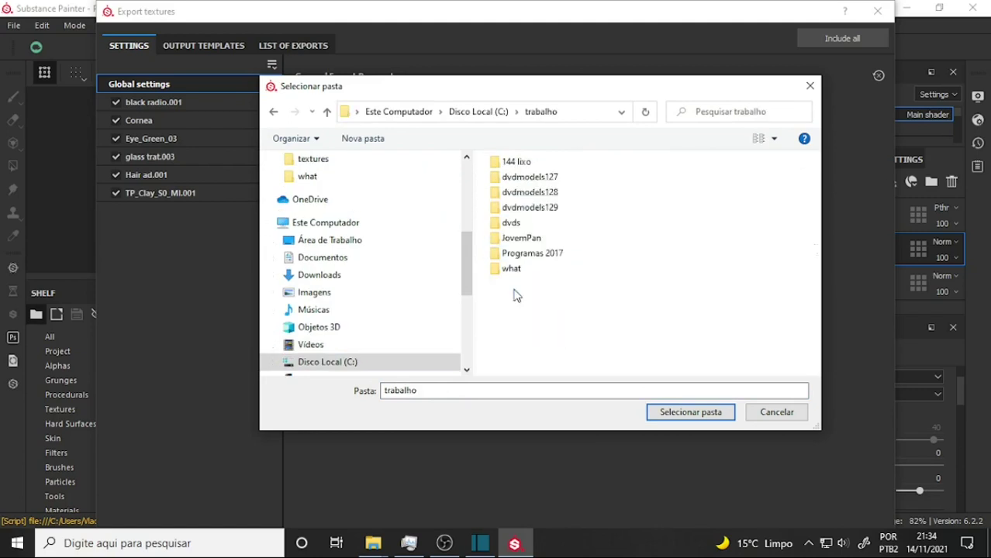
{"action": "double_click", "coordinate": [518, 268]}
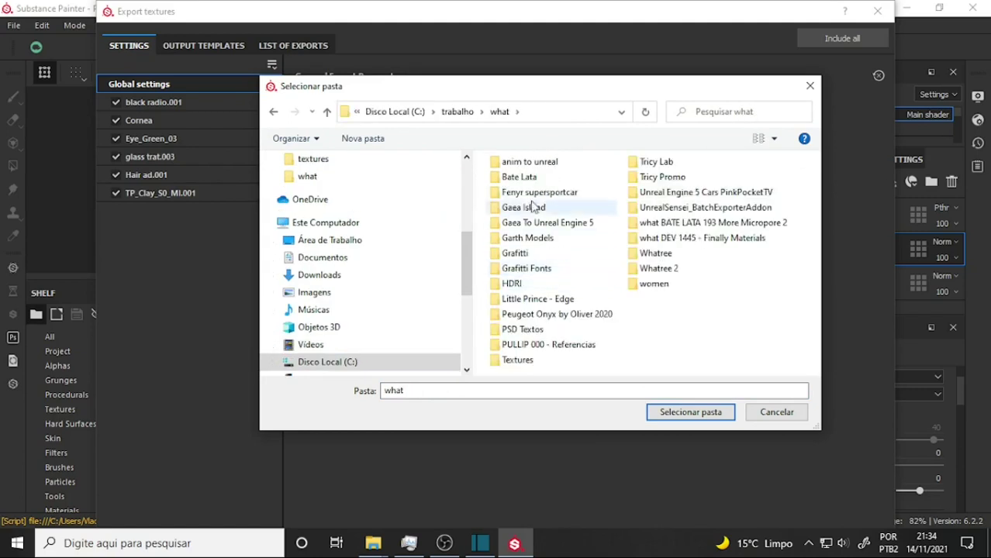
{"action": "double_click", "coordinate": [543, 178]}
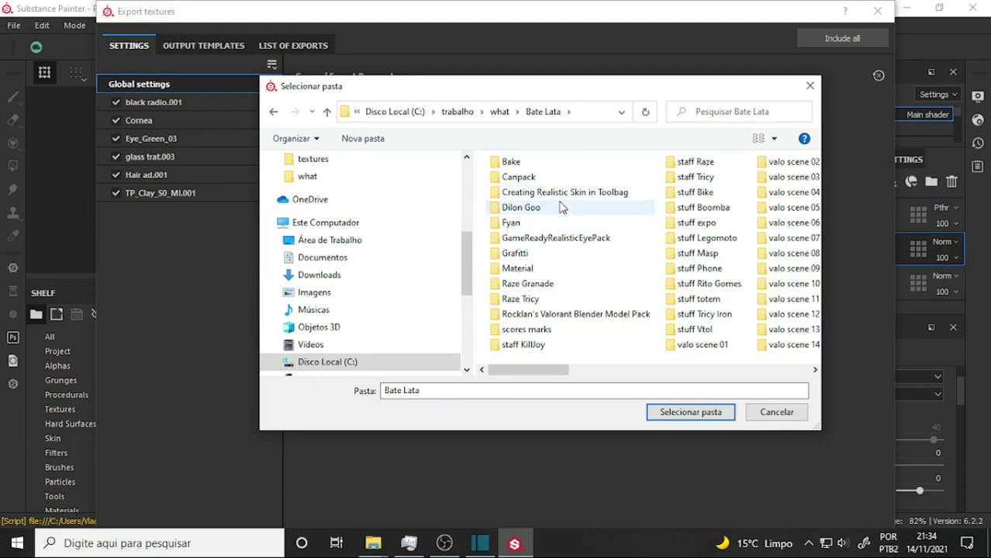
{"action": "double_click", "coordinate": [700, 178]}
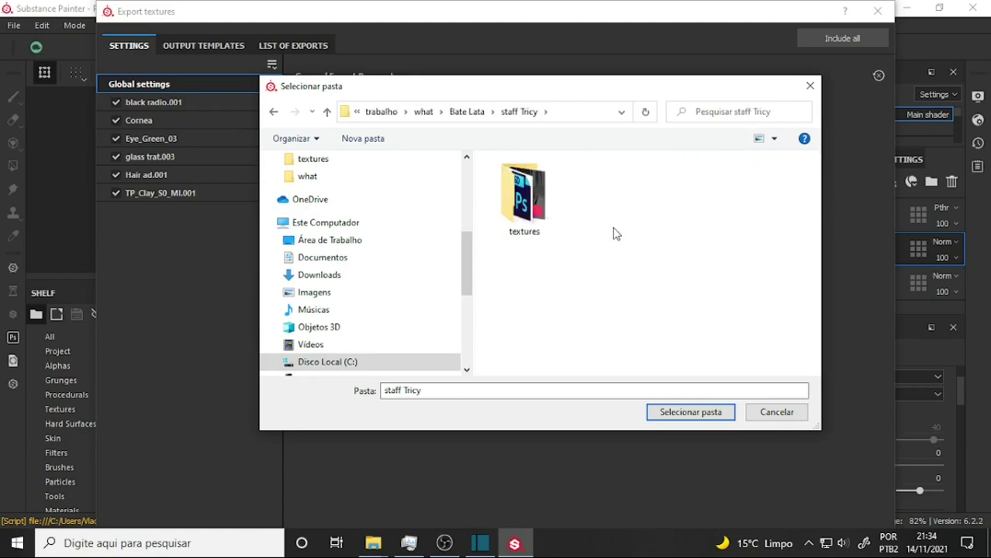
Step: Create a new folder named textest there and select it as the output folder
{"action": "right_click", "coordinate": [608, 216]}
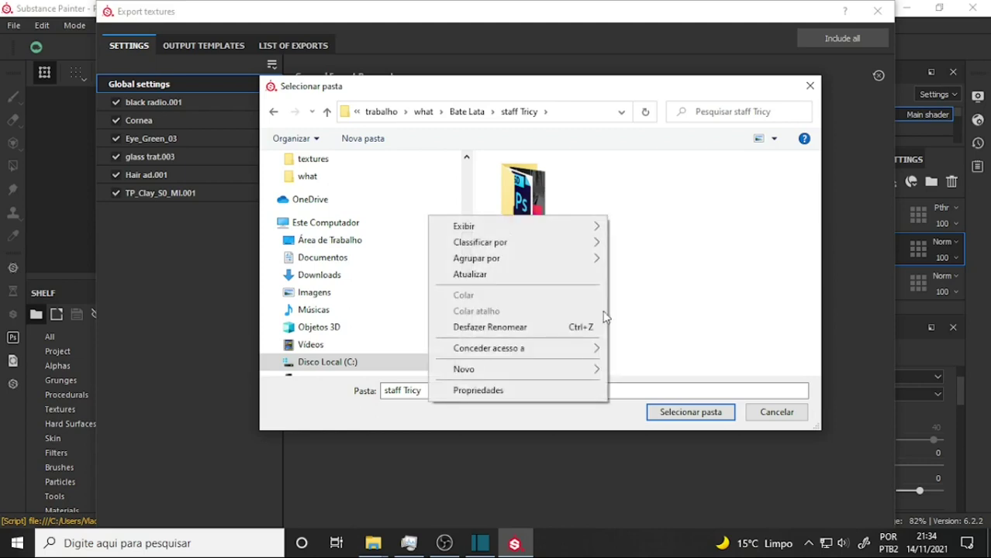
{"action": "mouse_move", "coordinate": [514, 369]}
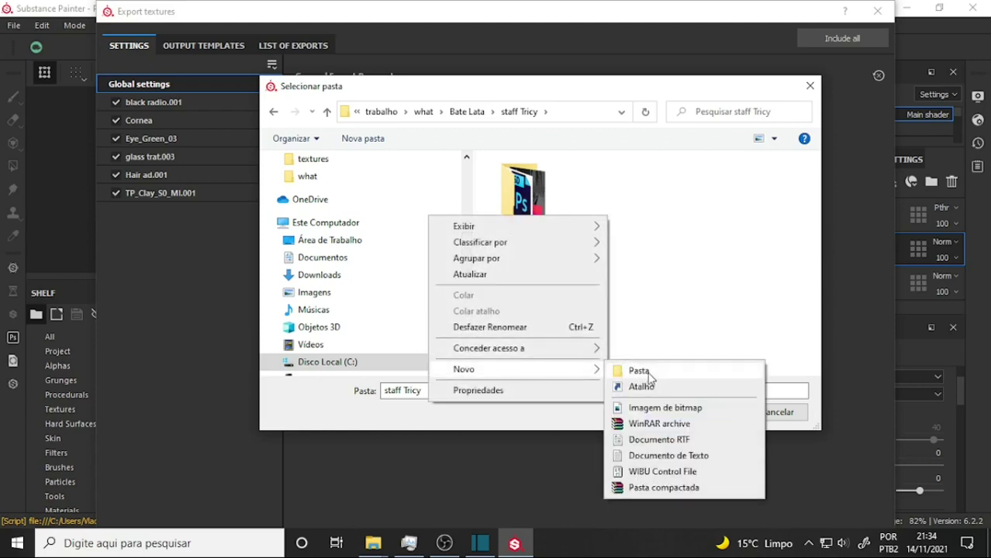
{"action": "left_click", "coordinate": [647, 372]}
{"action": "type", "text": "te"}
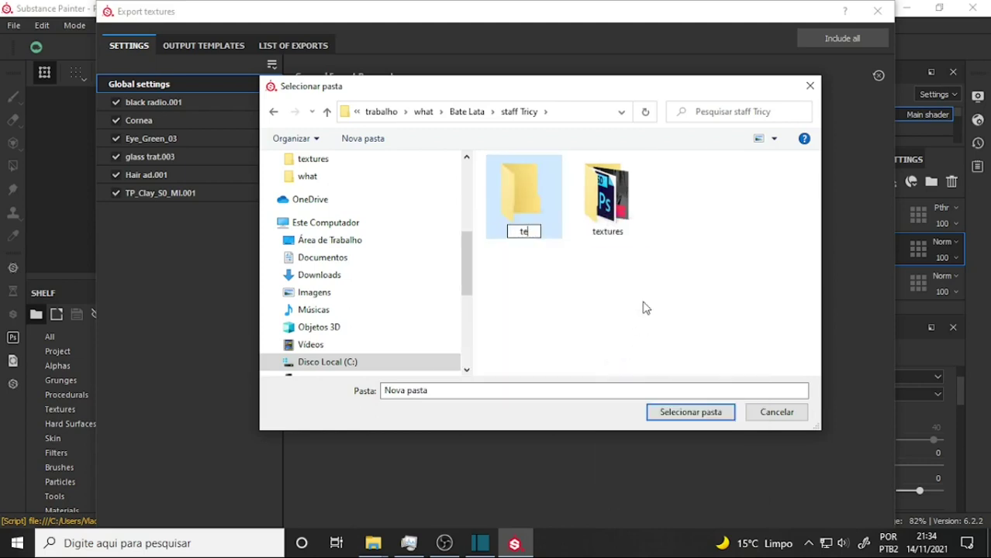
{"action": "type", "text": "xtest"}
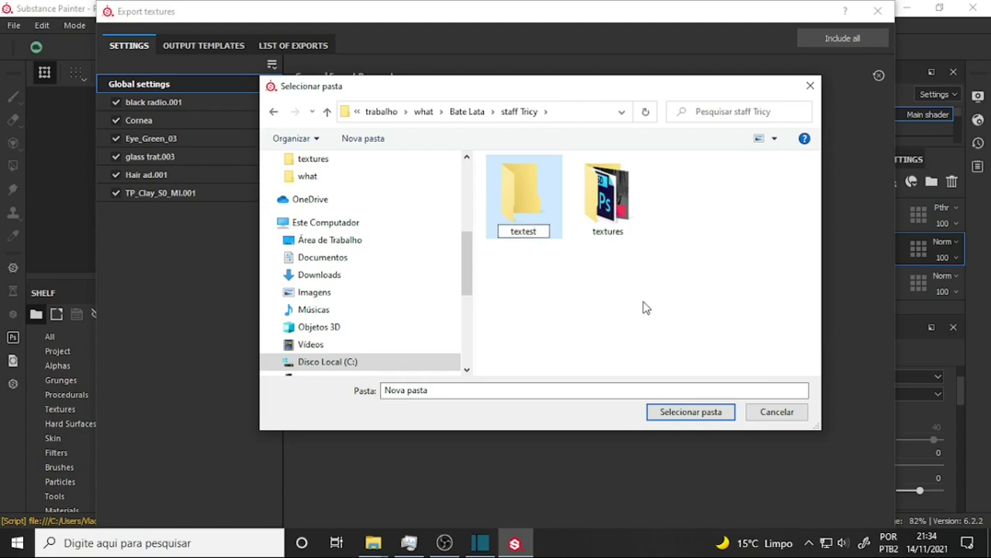
{"action": "left_click", "coordinate": [517, 185]}
{"action": "double_click", "coordinate": [518, 185]}
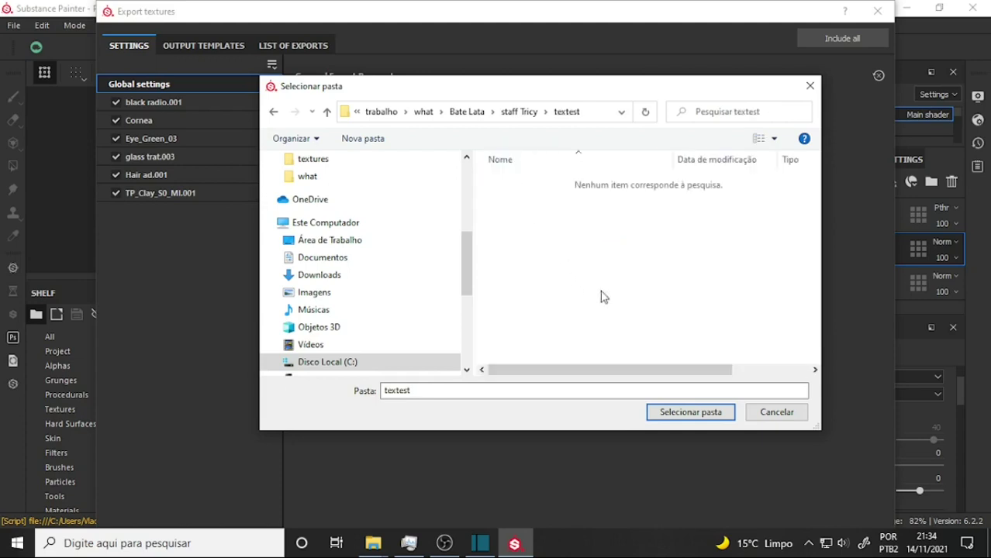
{"action": "left_click", "coordinate": [691, 412]}
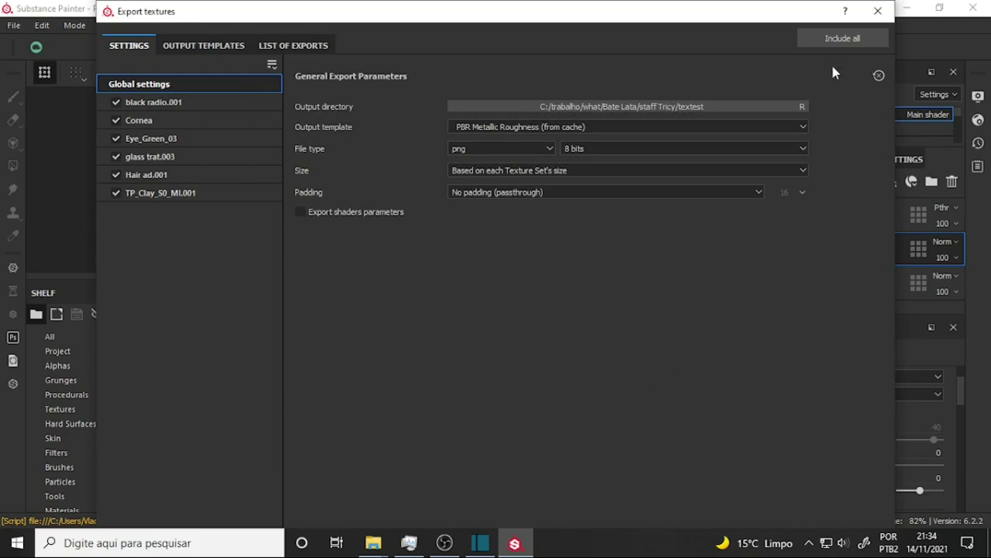
Step: Export all 36 textures as 2048x2048 8-bit PNGs, review the export list, and close the dialog
{"action": "mouse_move", "coordinate": [734, 13]}
{"action": "left_mouse_down"}
{"action": "mouse_move", "coordinate": [734, 80]}
{"action": "mouse_move", "coordinate": [673, 101]}
{"action": "mouse_move", "coordinate": [657, 50]}
{"action": "left_mouse_up"}
{"action": "left_click", "coordinate": [806, 453]}
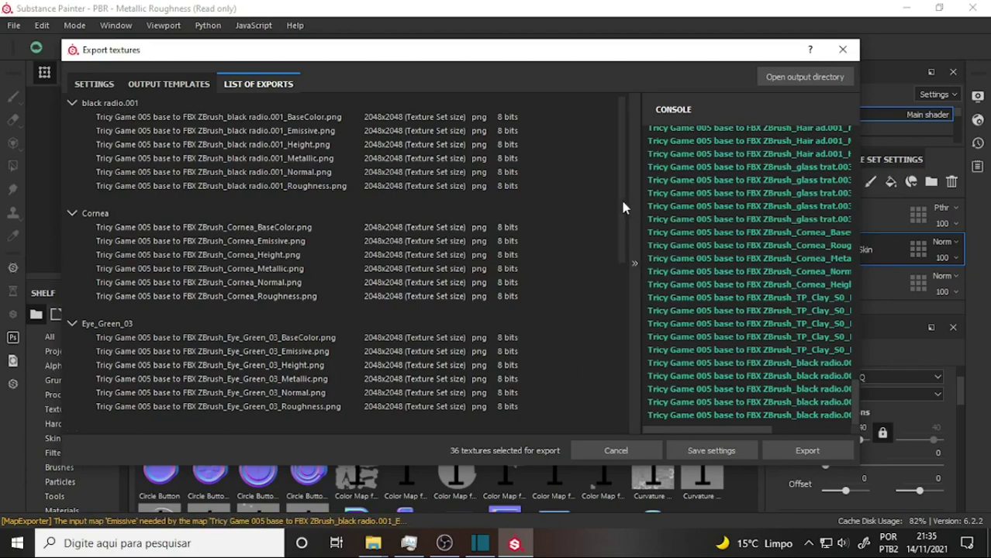
{"action": "mouse_move", "coordinate": [620, 197]}
{"action": "left_mouse_down"}
{"action": "mouse_move", "coordinate": [633, 366]}
{"action": "mouse_move", "coordinate": [631, 231]}
{"action": "left_mouse_up"}
{"action": "scroll", "coordinate": [625, 249], "scroll_direction": "down", "scroll_amount": 1}
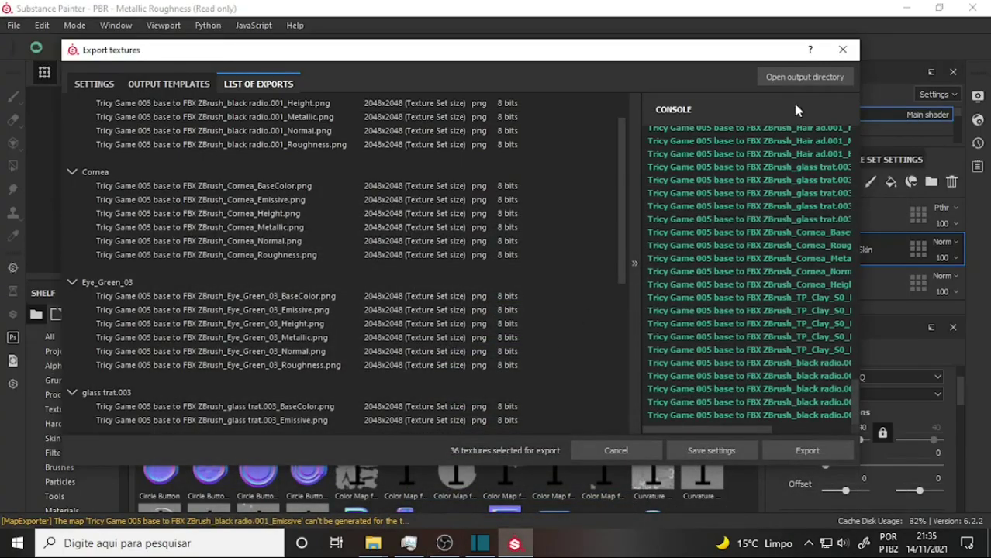
{"action": "left_click", "coordinate": [842, 49]}
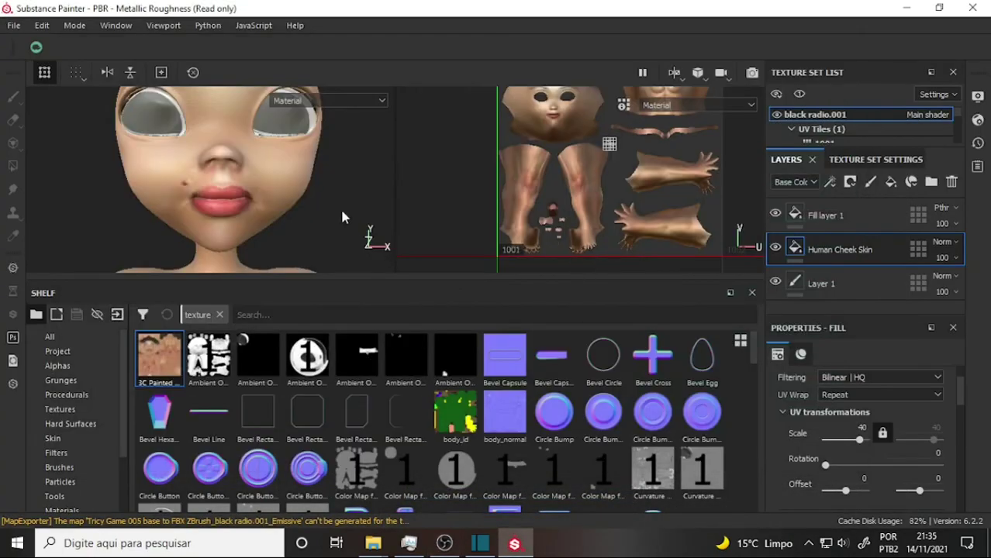
{"action": "scroll", "coordinate": [336, 204], "scroll_direction": "up", "scroll_amount": 2}
{"action": "scroll", "coordinate": [329, 198], "scroll_direction": "up", "scroll_amount": 2}
{"action": "scroll", "coordinate": [327, 196], "scroll_direction": "up", "scroll_amount": 2}
{"action": "scroll", "coordinate": [324, 194], "scroll_direction": "up", "scroll_amount": 2}
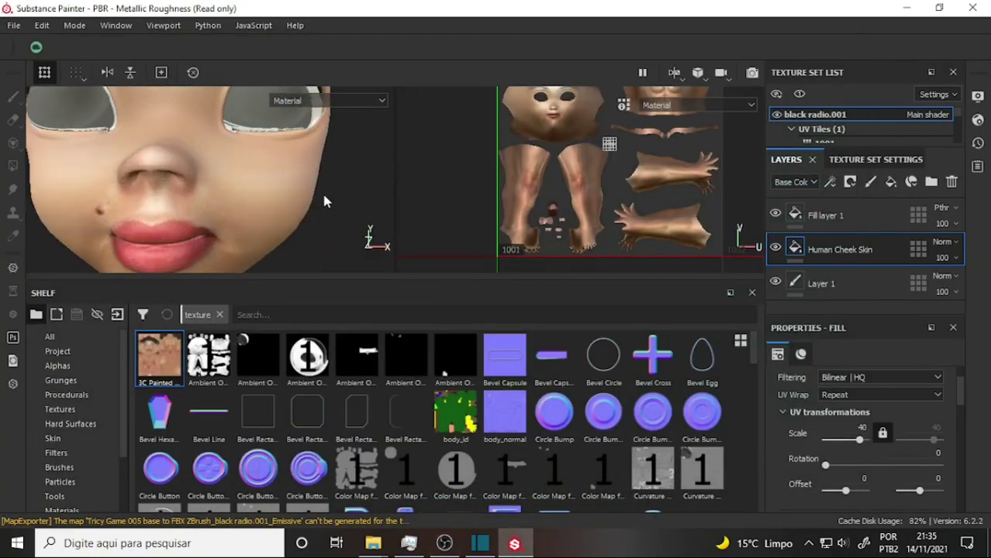
{"action": "right_click", "coordinate": [325, 200]}
{"action": "scroll", "coordinate": [333, 174], "scroll_direction": "down", "scroll_amount": 3}
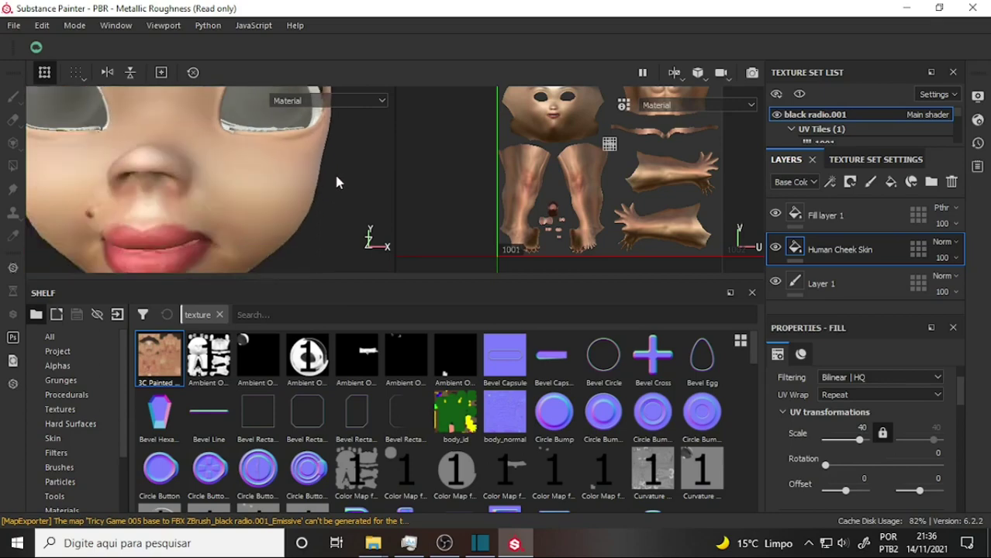
{"action": "scroll", "coordinate": [325, 172], "scroll_direction": "up", "scroll_amount": 1}
{"action": "scroll", "coordinate": [325, 172], "scroll_direction": "up", "scroll_amount": 2}
{"action": "scroll", "coordinate": [325, 172], "scroll_direction": "up", "scroll_amount": 2}
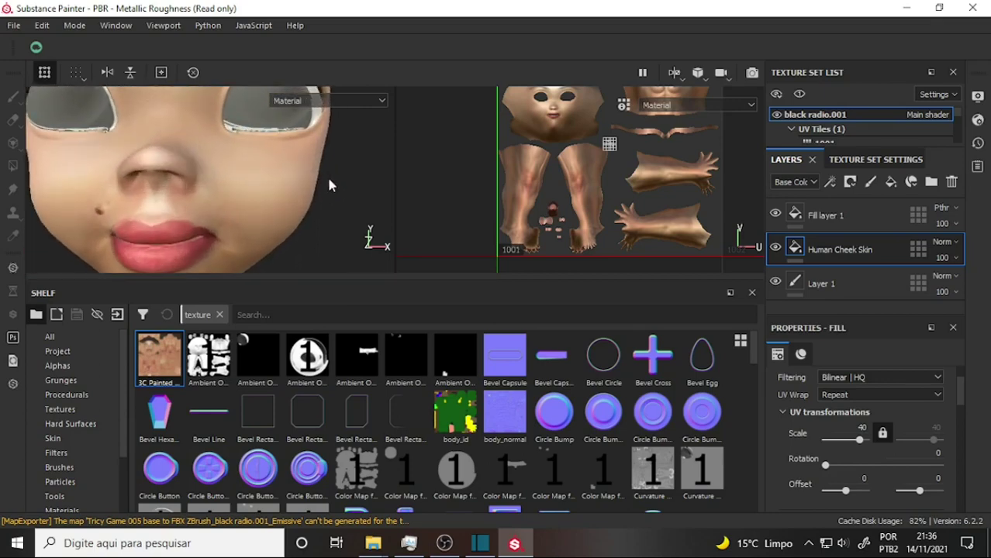
{"action": "scroll", "coordinate": [326, 174], "scroll_direction": "up", "scroll_amount": 2}
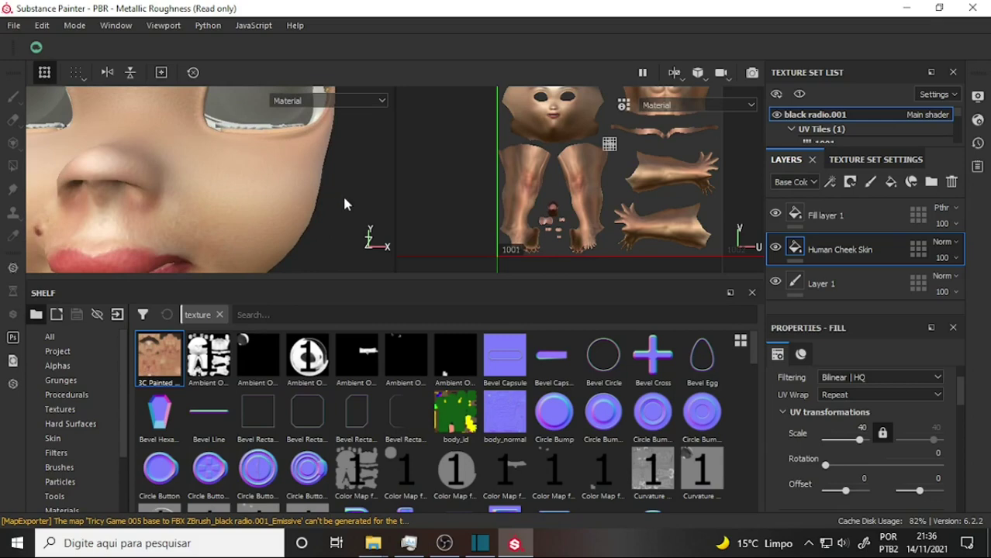